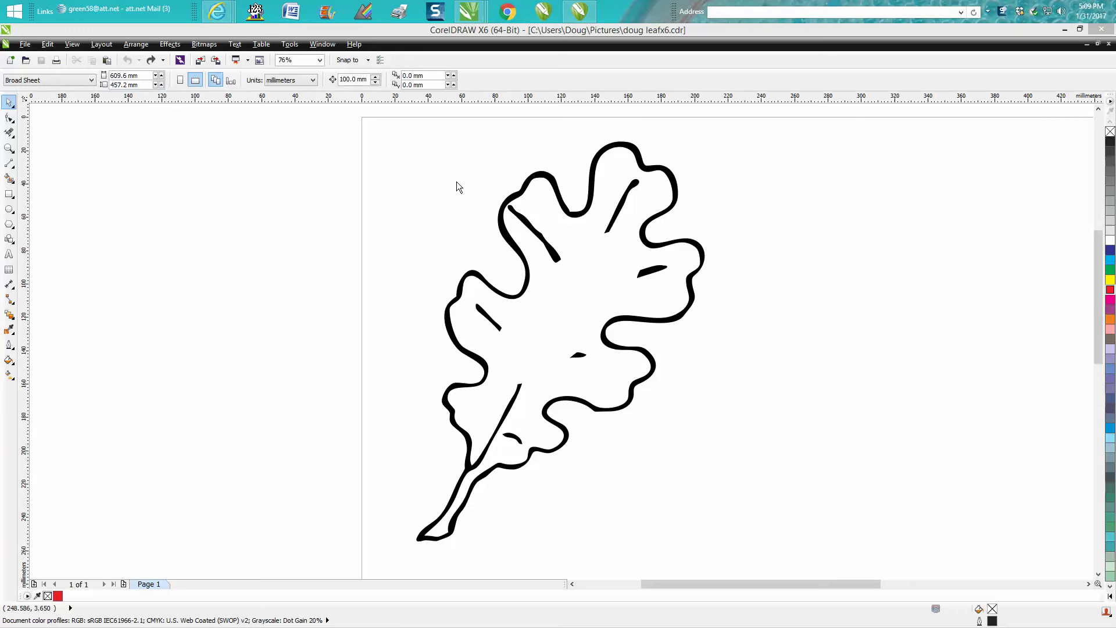
Select the black oak leaf curve in doug leafx6.cdr with the Pick tool.
left_click(547, 180)
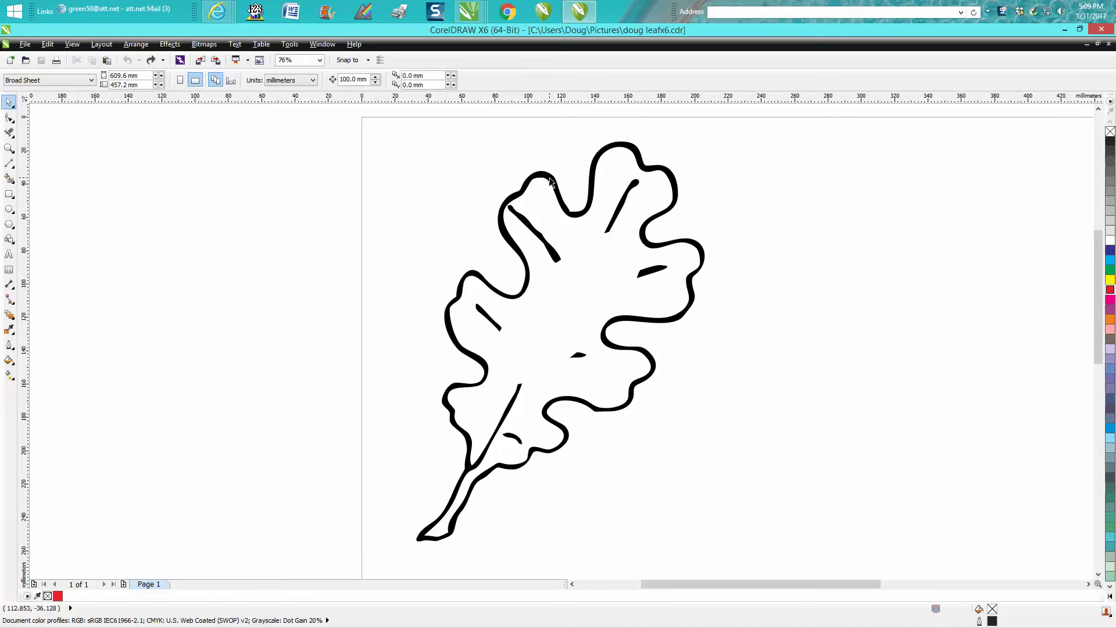
left_click(556, 194)
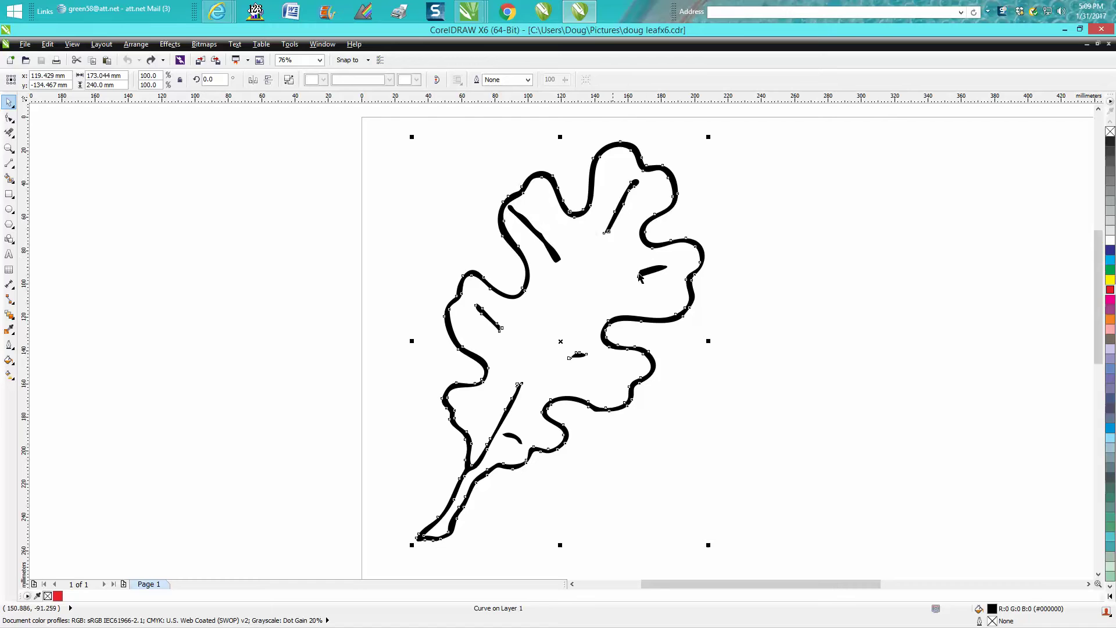
Remove the leaf's fill, give it a red hairline outline, and break the curve apart.
left_click(1110, 132)
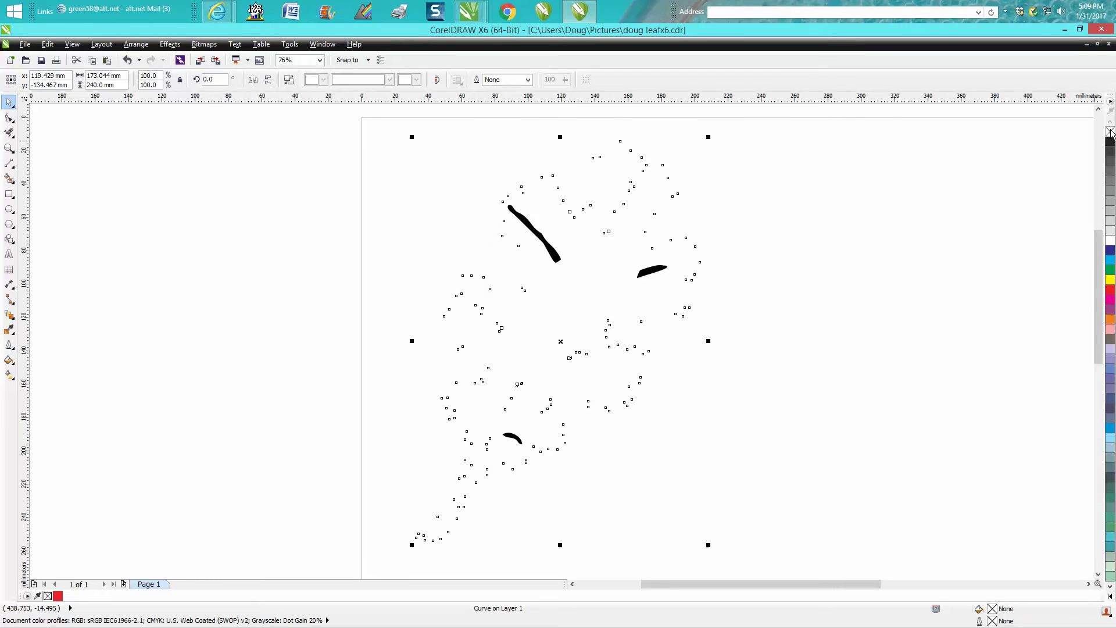
right_click(1110, 291)
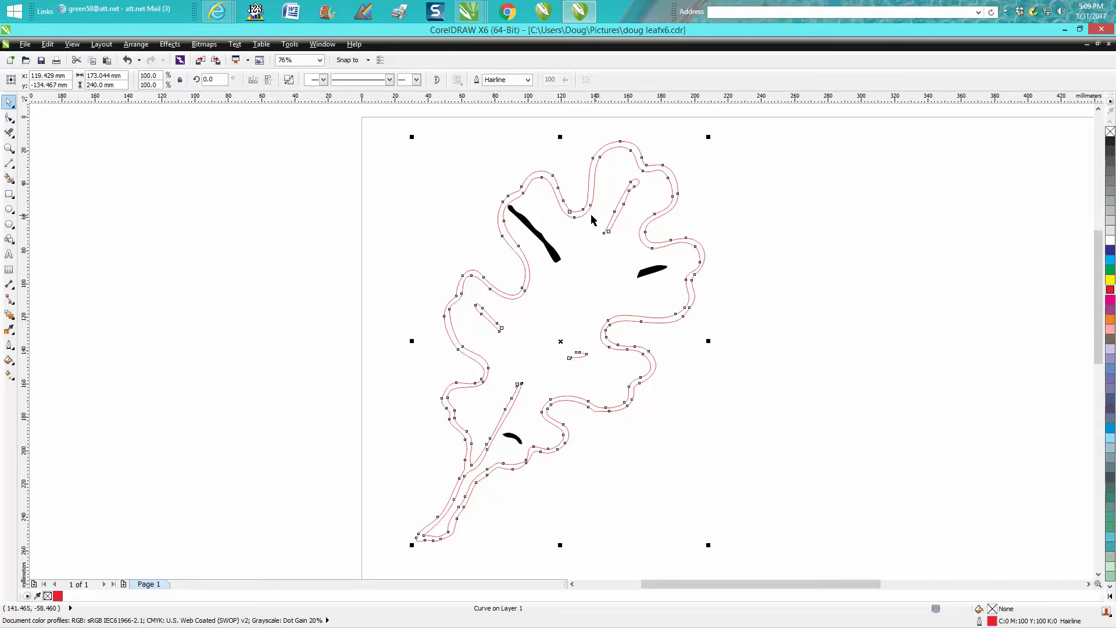
left_click(136, 45)
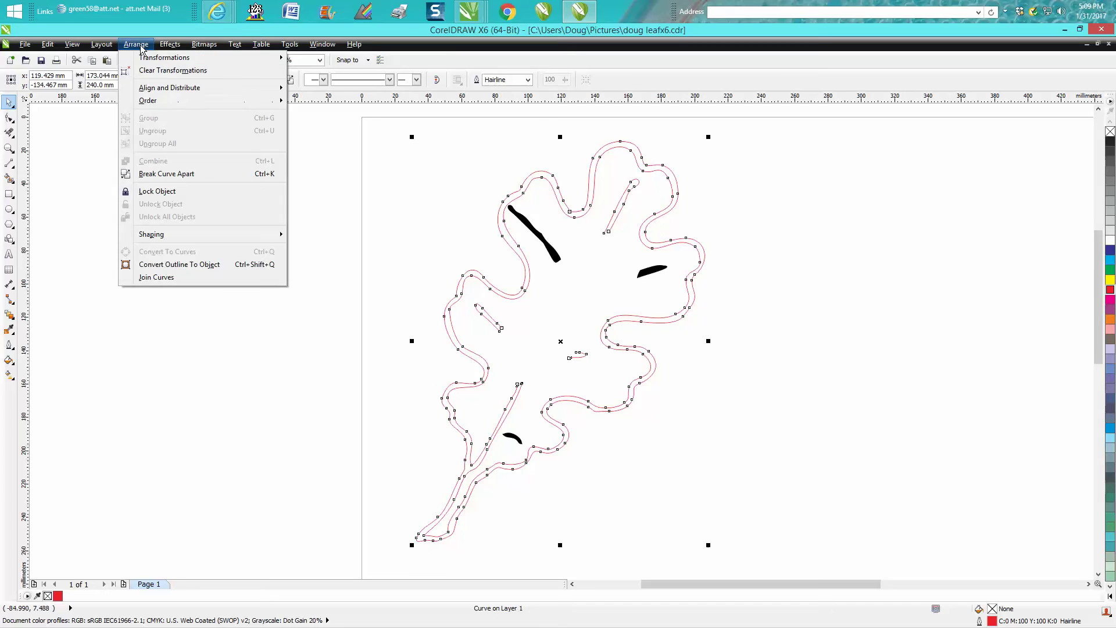
left_click(155, 172)
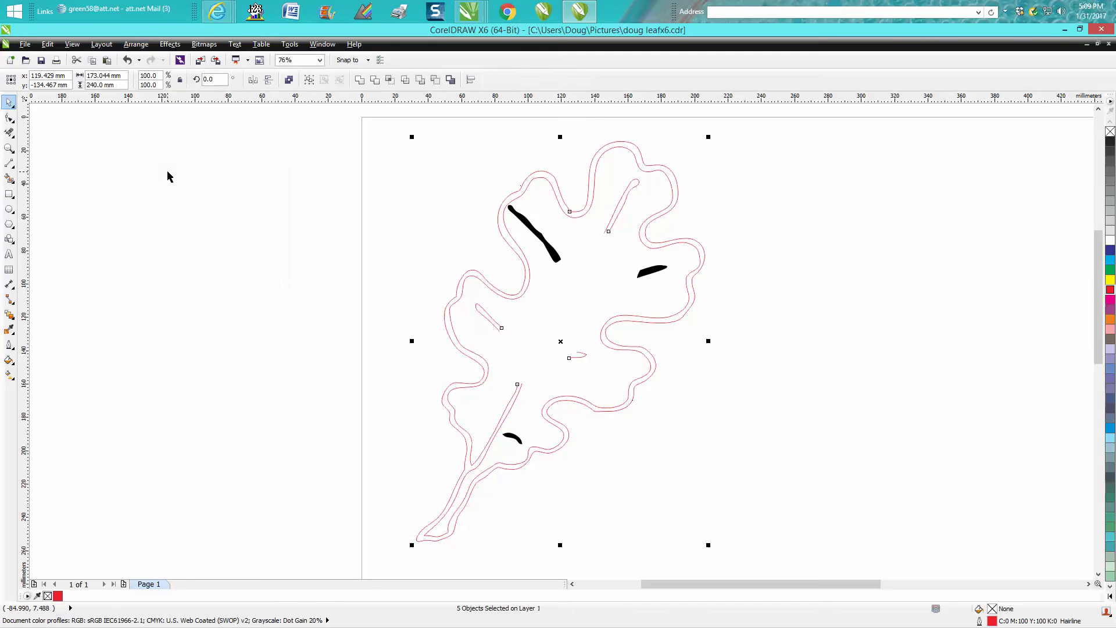
Drag the unwanted inner contour curve off to the right and delete it.
left_click(170, 176)
left_click(575, 217)
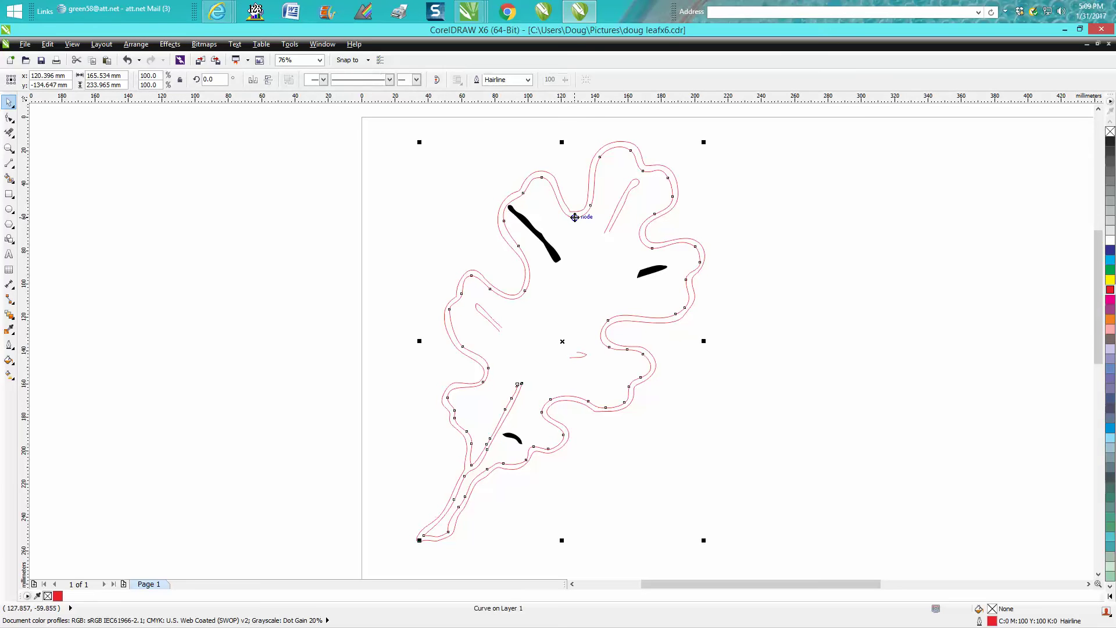
mouse_move(574, 217)
left_mouse_down()
mouse_move(824, 219)
mouse_move(840, 233)
left_mouse_up()
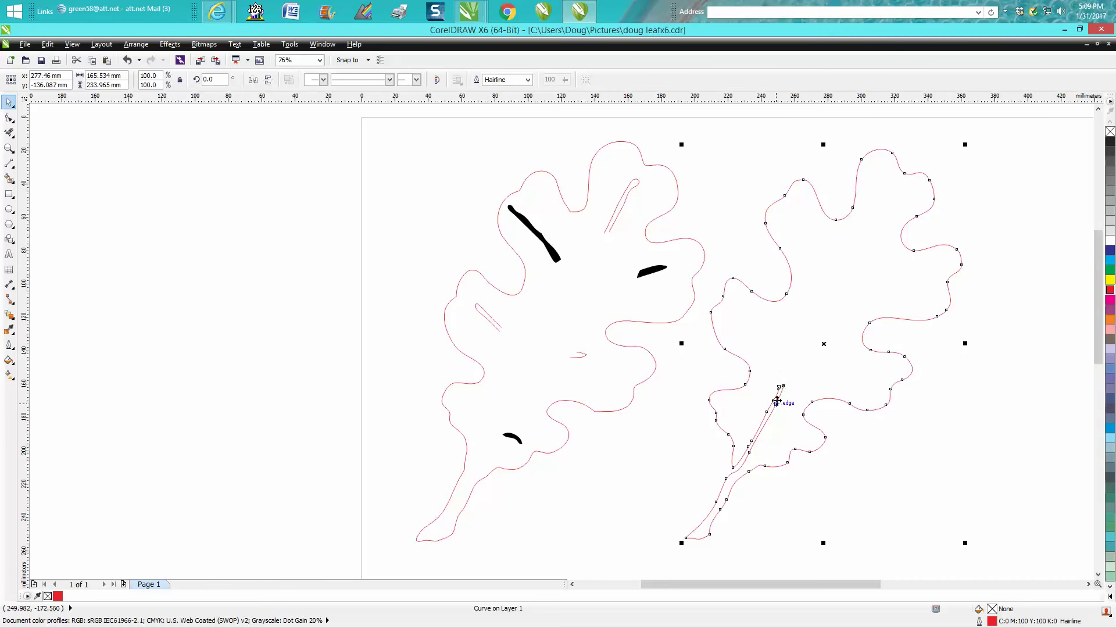
key("Delete")
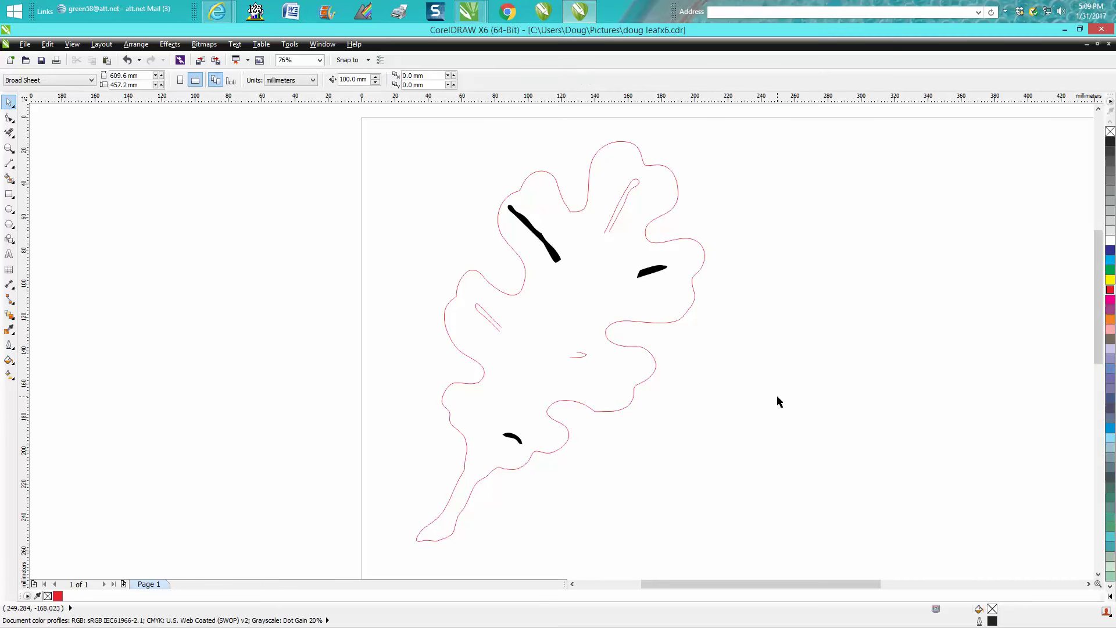
Make the upper vein stroke unfilled with a red outline, zooming in on it.
left_click(556, 256)
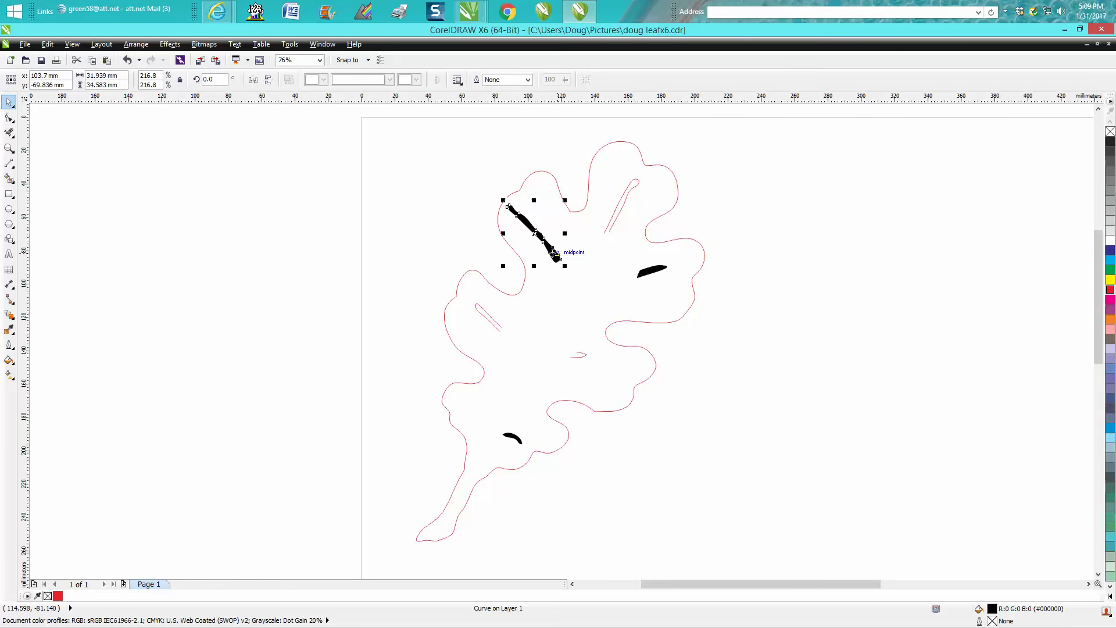
mouse_move(555, 254)
left_mouse_down()
mouse_move(473, 250)
mouse_move(565, 254)
left_mouse_up()
left_click(1108, 134)
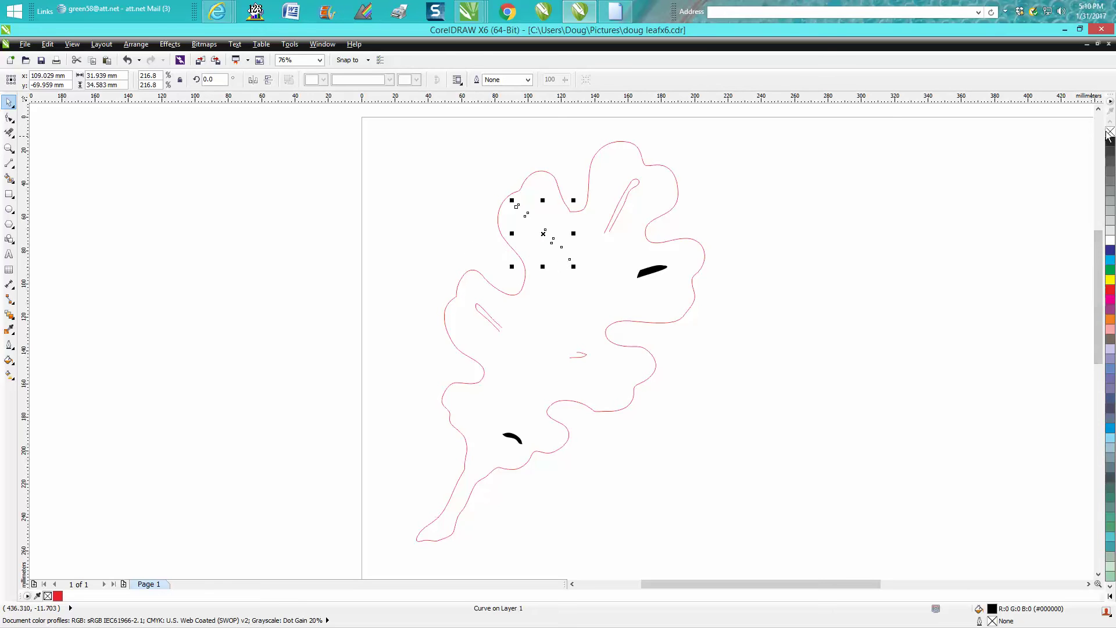
right_click(1108, 292)
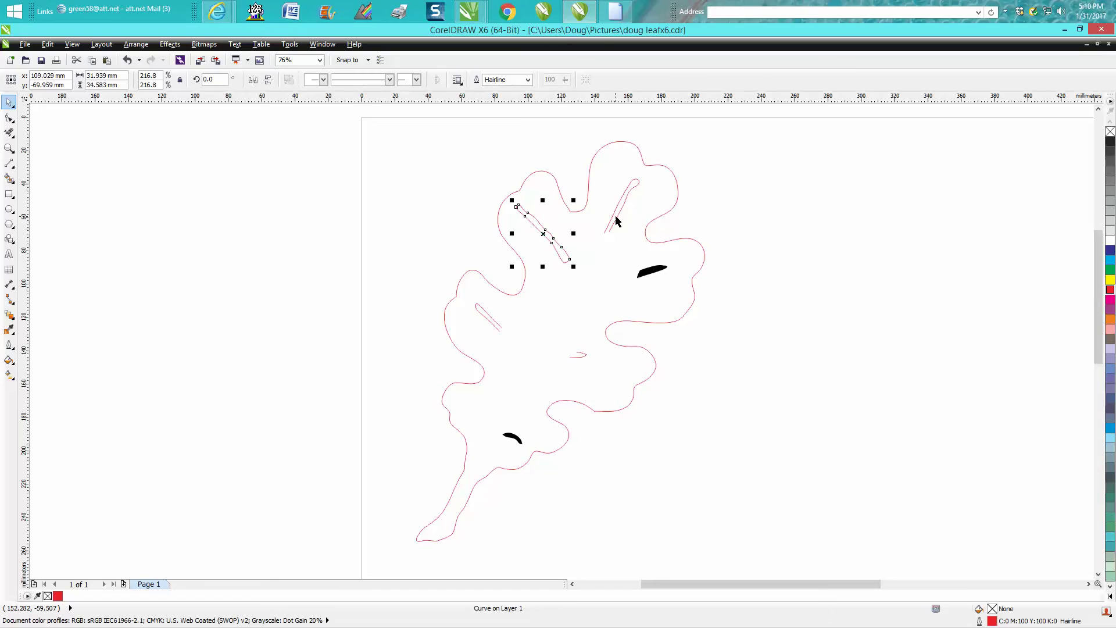
left_click(9, 148)
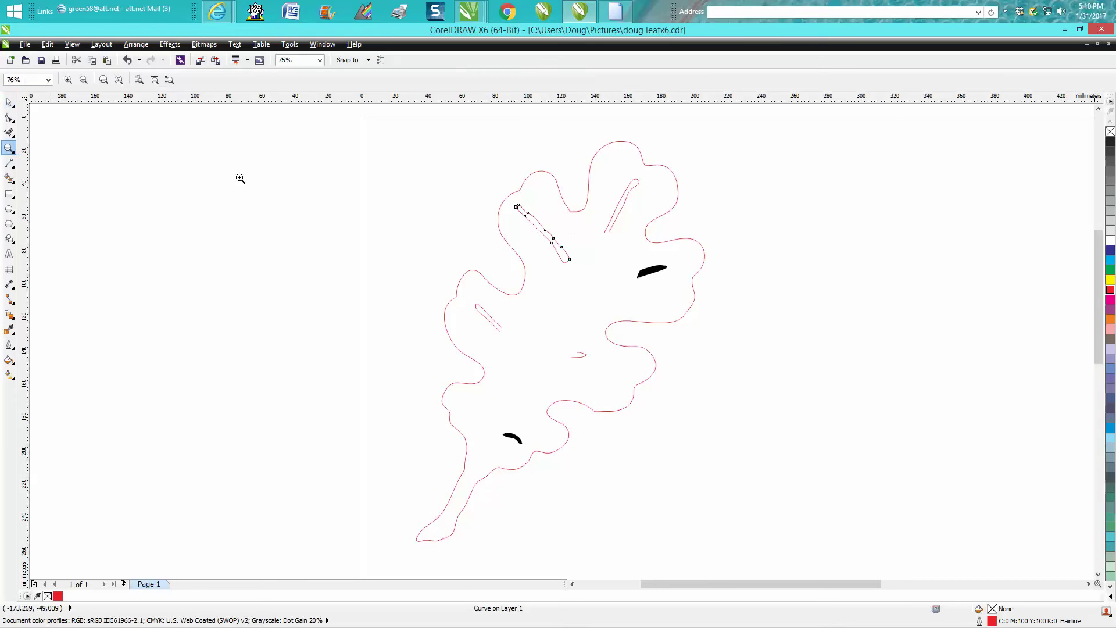
left_click_drag(501, 175, 638, 294)
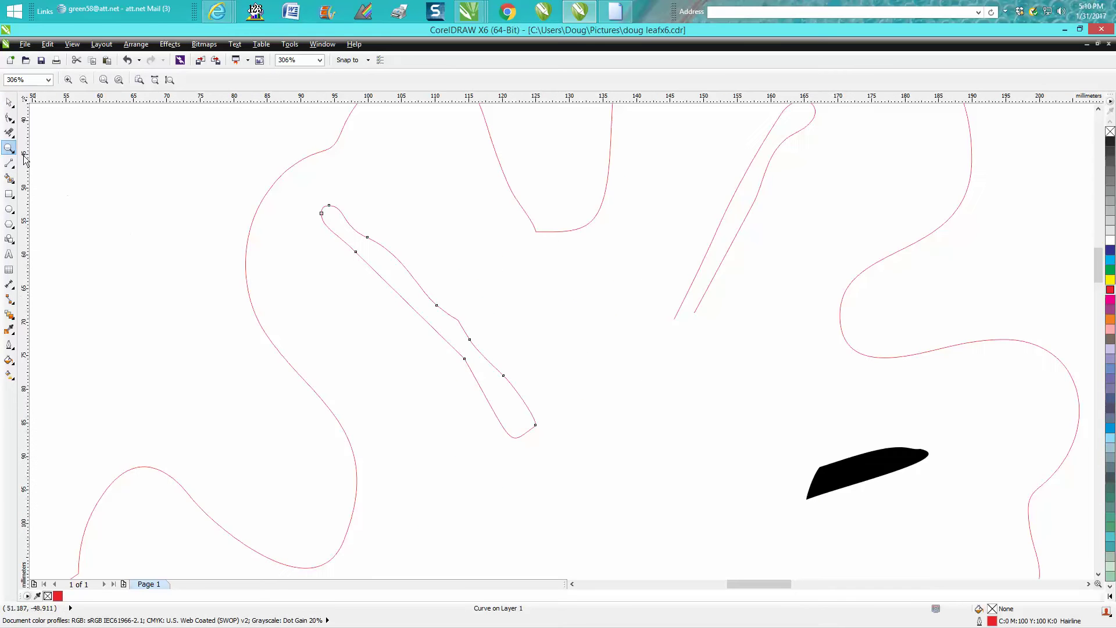
left_click(9, 102)
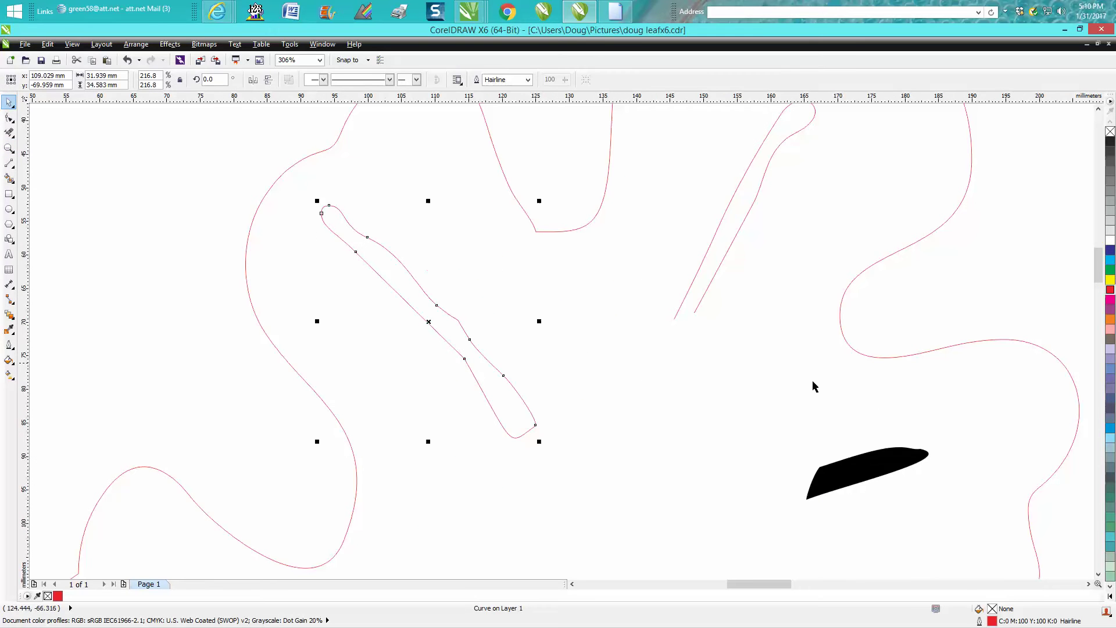
Set the upper vein's outline to black at 1.0 mm width.
double_click(993, 620)
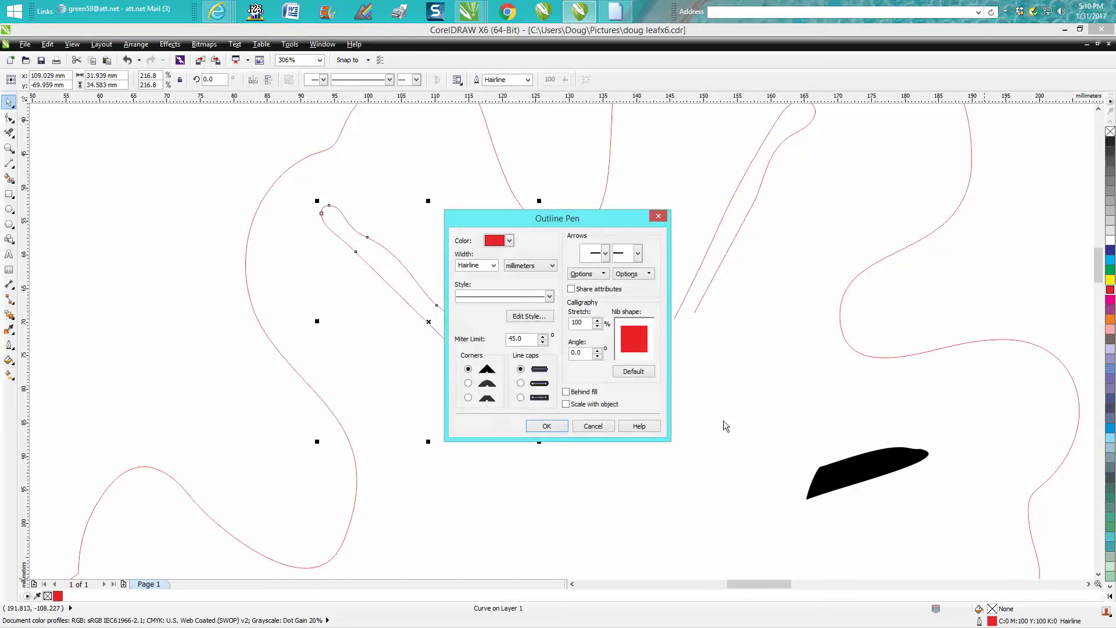
left_click(509, 240)
scroll(538, 273, "up", 1)
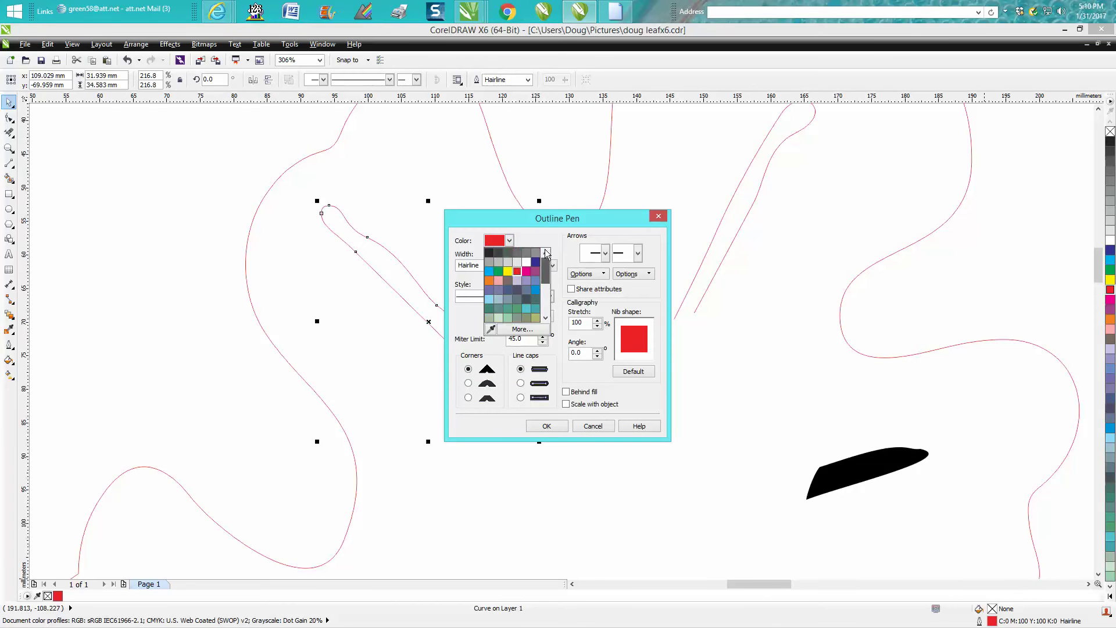
left_click(497, 255)
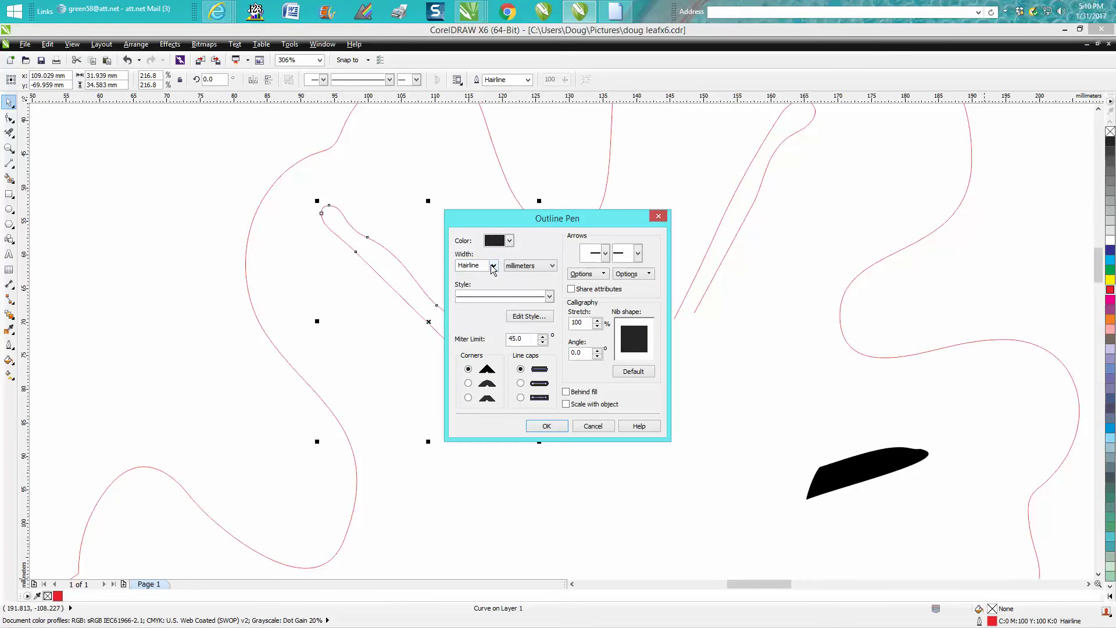
left_click(493, 265)
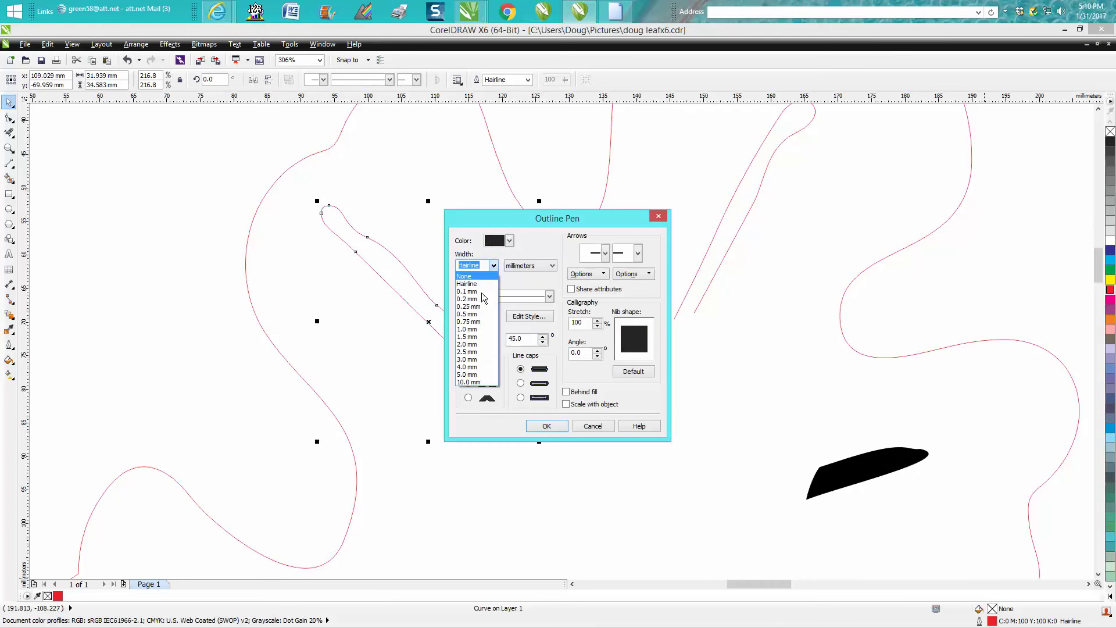
left_click(474, 329)
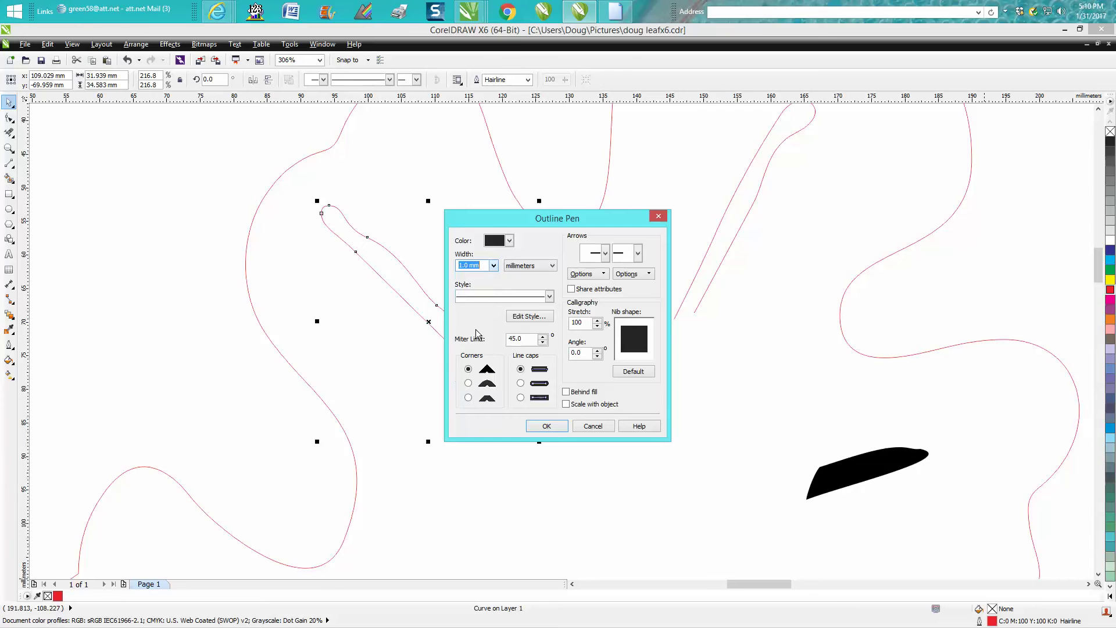
left_click(547, 426)
scroll(568, 337, "down", 4)
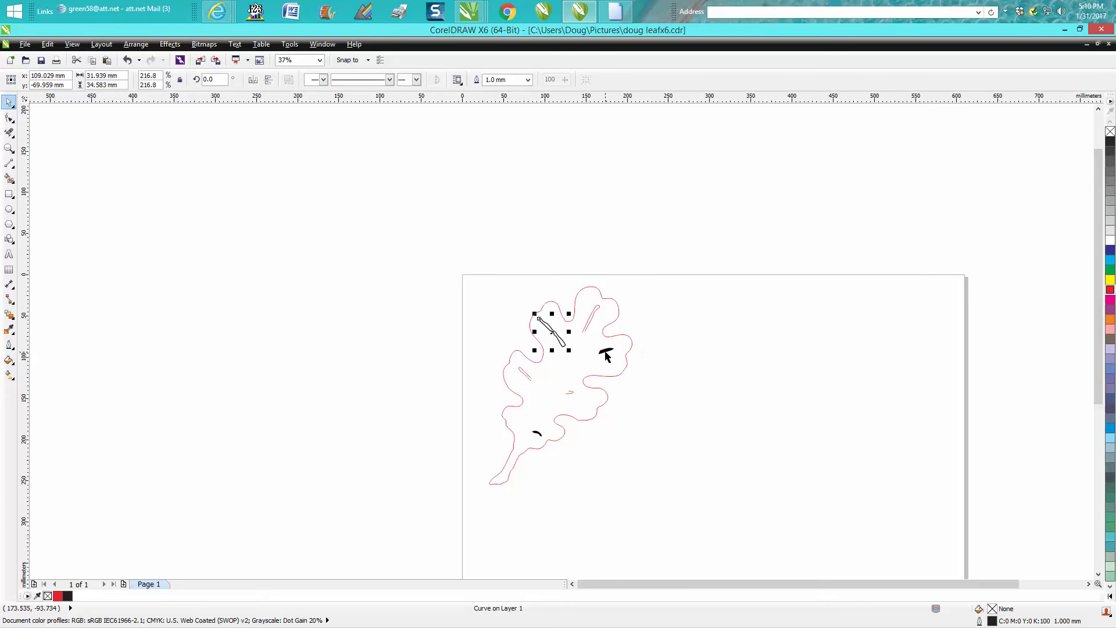
left_click(605, 352)
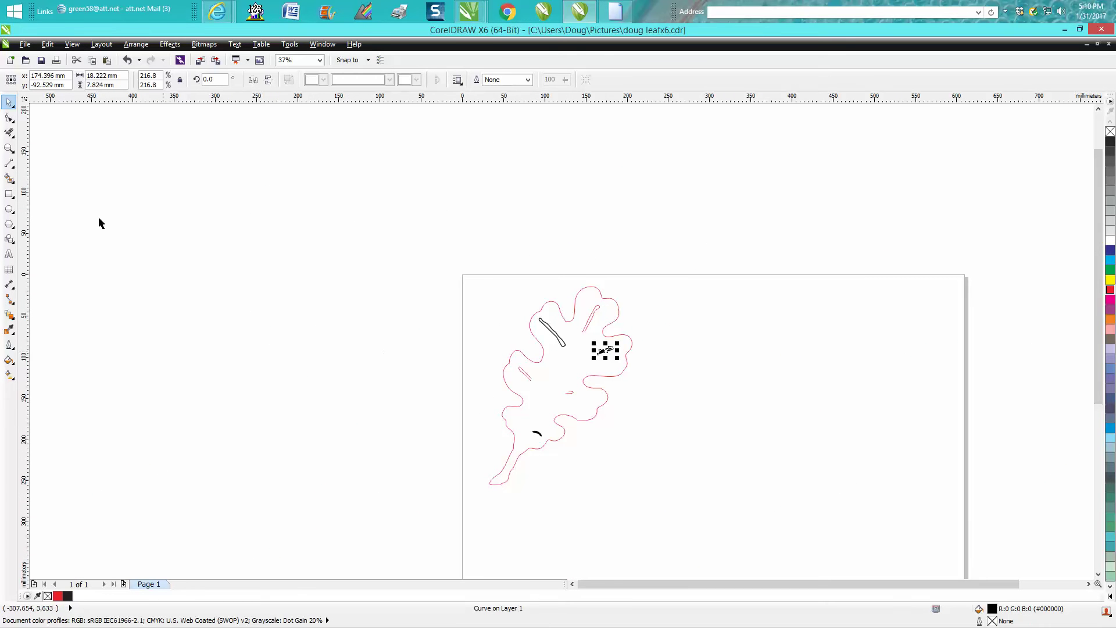
Nudge the red leaf outline 100 mm right and marquee-select the small vein strokes.
left_click(9, 147)
left_click(412, 228)
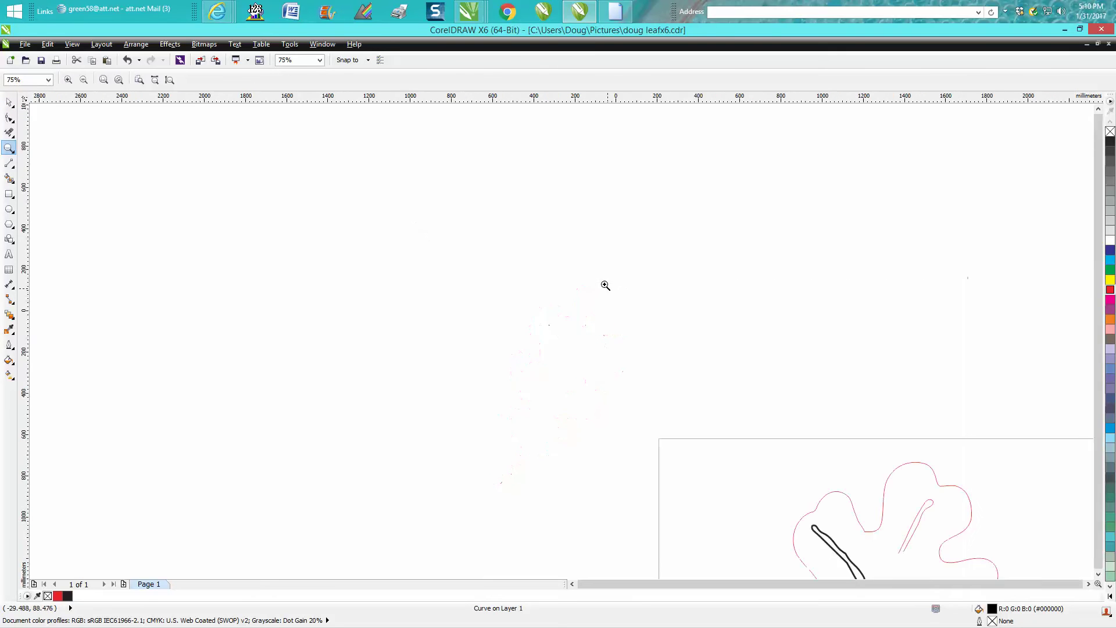
scroll(603, 284, "down", 5)
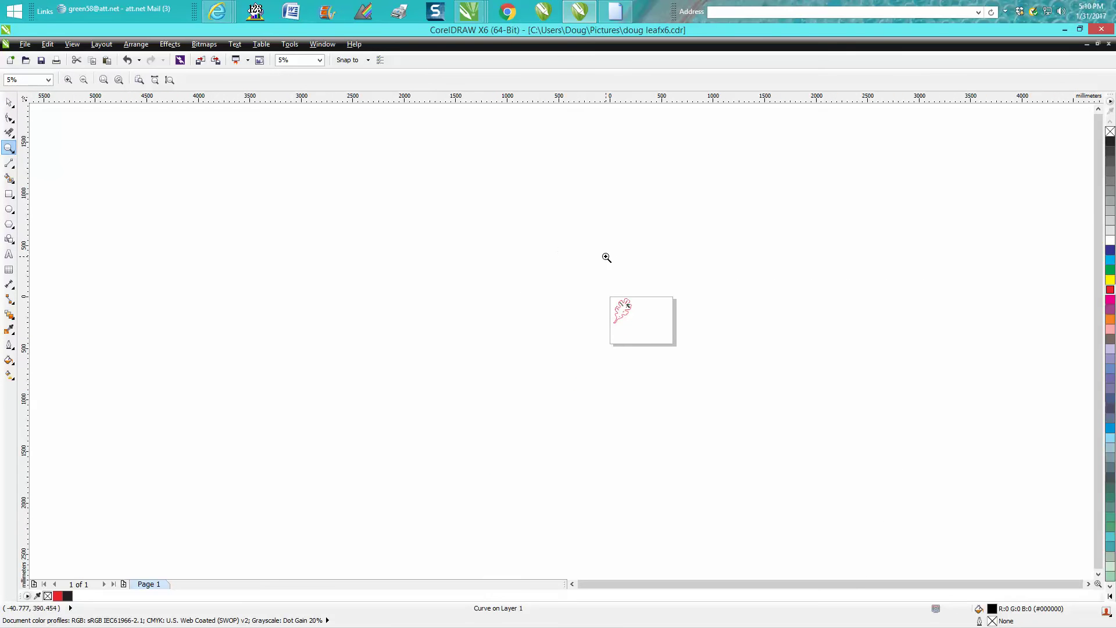
left_click_drag(594, 264, 687, 357)
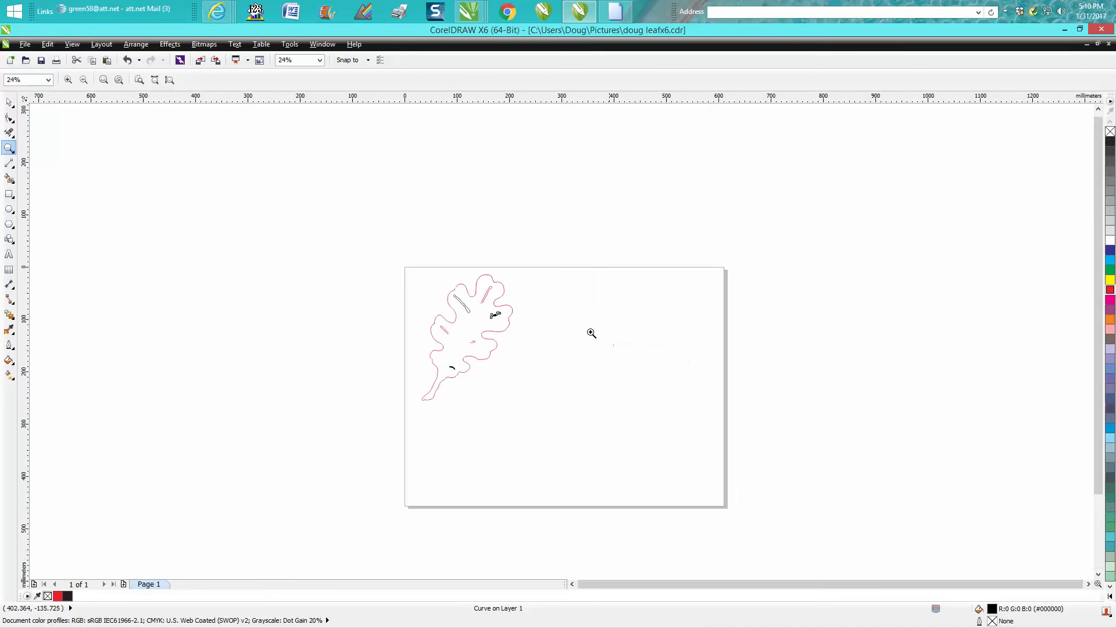
left_click(10, 103)
left_click(328, 163)
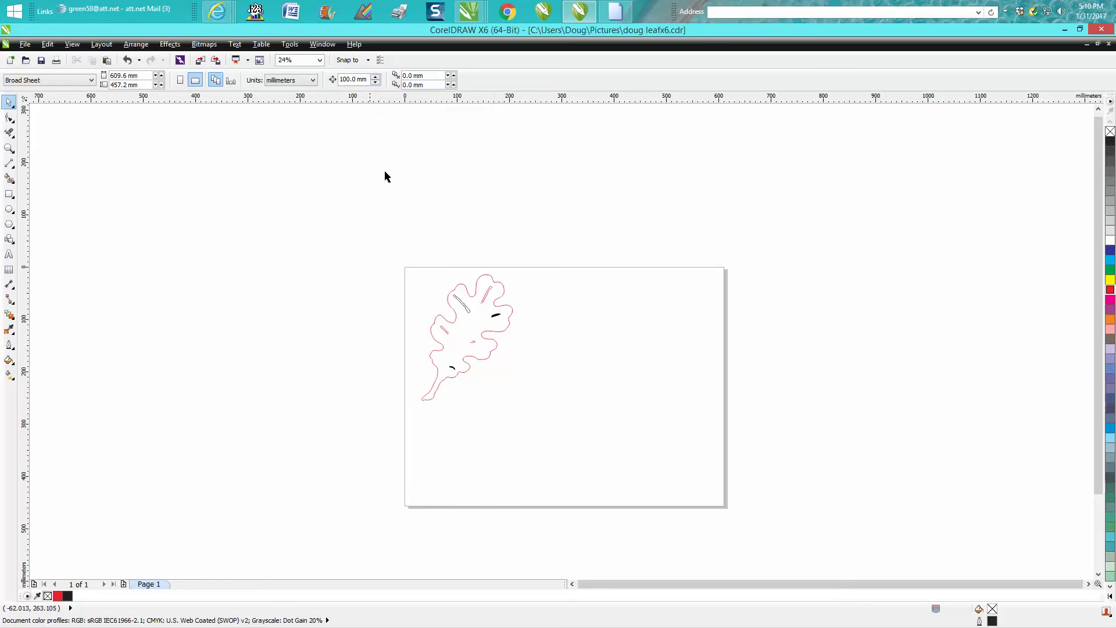
left_click(491, 277)
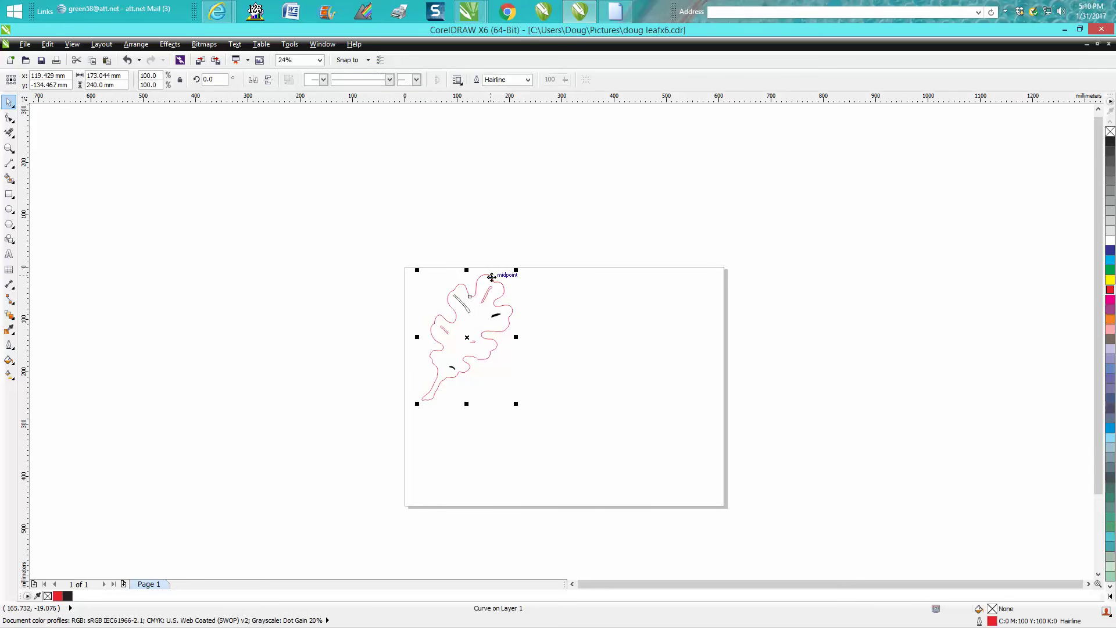
key("shift+Right")
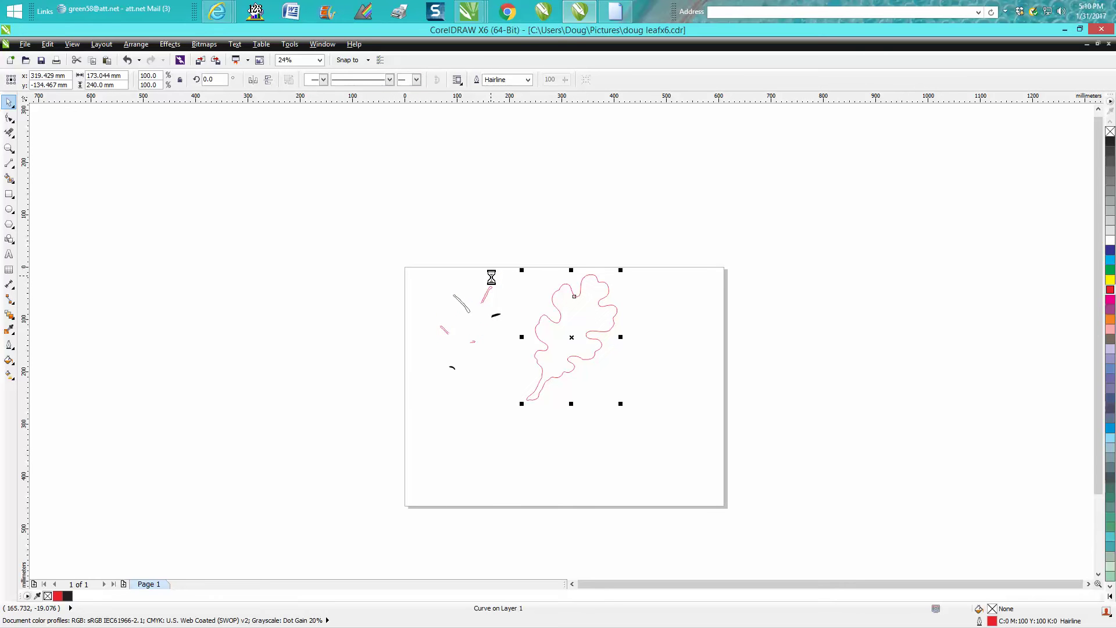
mouse_move(416, 255)
left_mouse_down()
mouse_move(436, 346)
mouse_move(512, 397)
left_mouse_up()
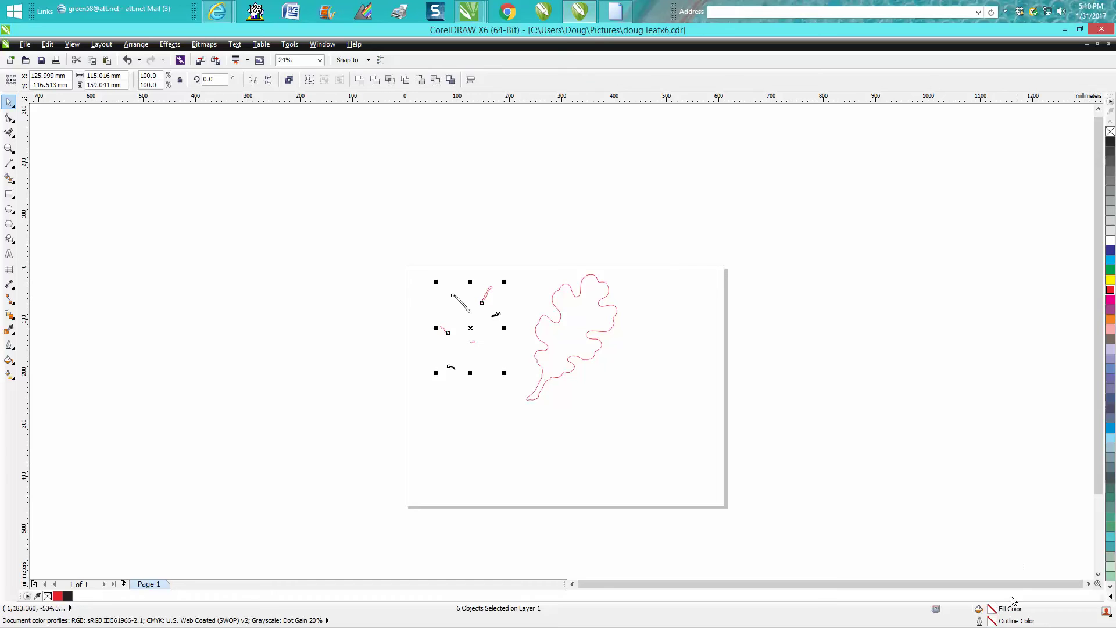
Give the selected vein strokes a black 1.0 mm outline.
double_click(995, 624)
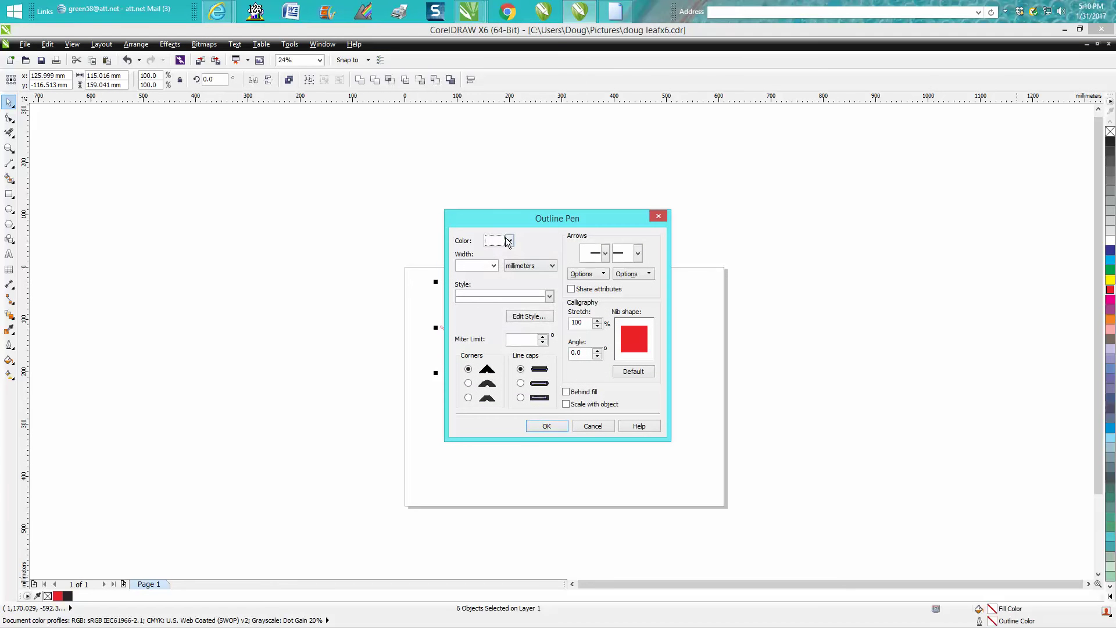
left_click(510, 241)
scroll(548, 270, "up", 1)
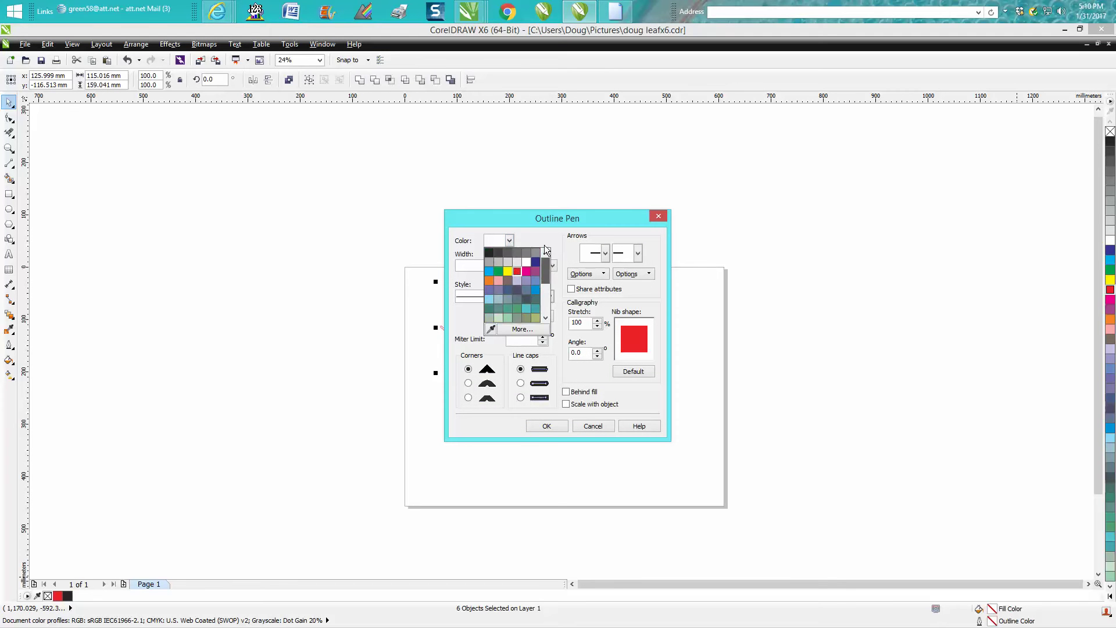
left_click(489, 254)
left_click(493, 266)
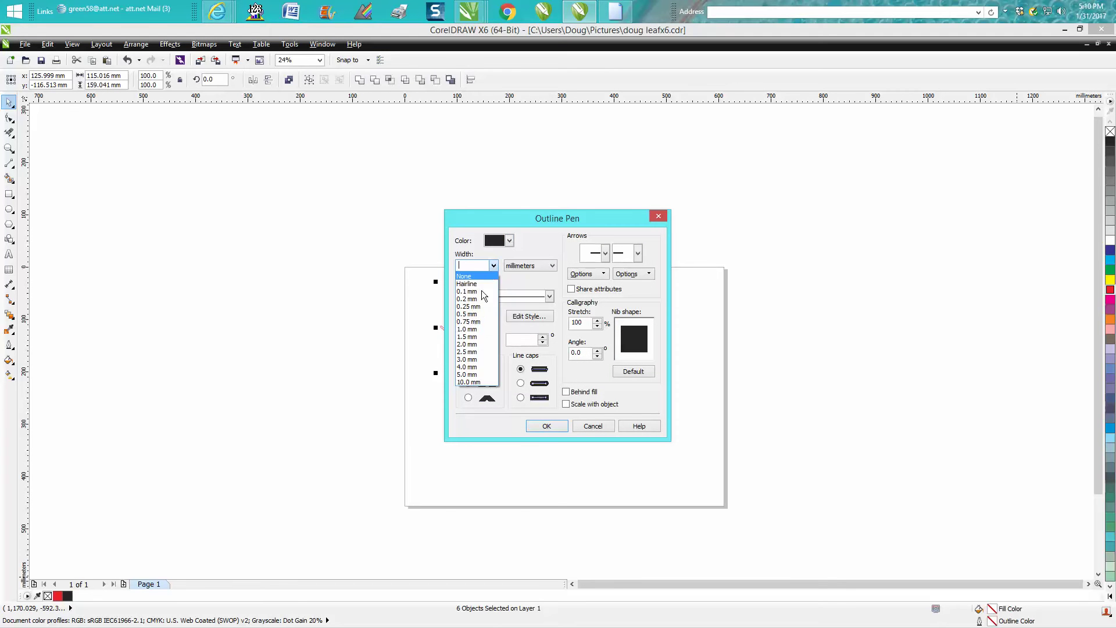
left_click(476, 329)
left_click(547, 428)
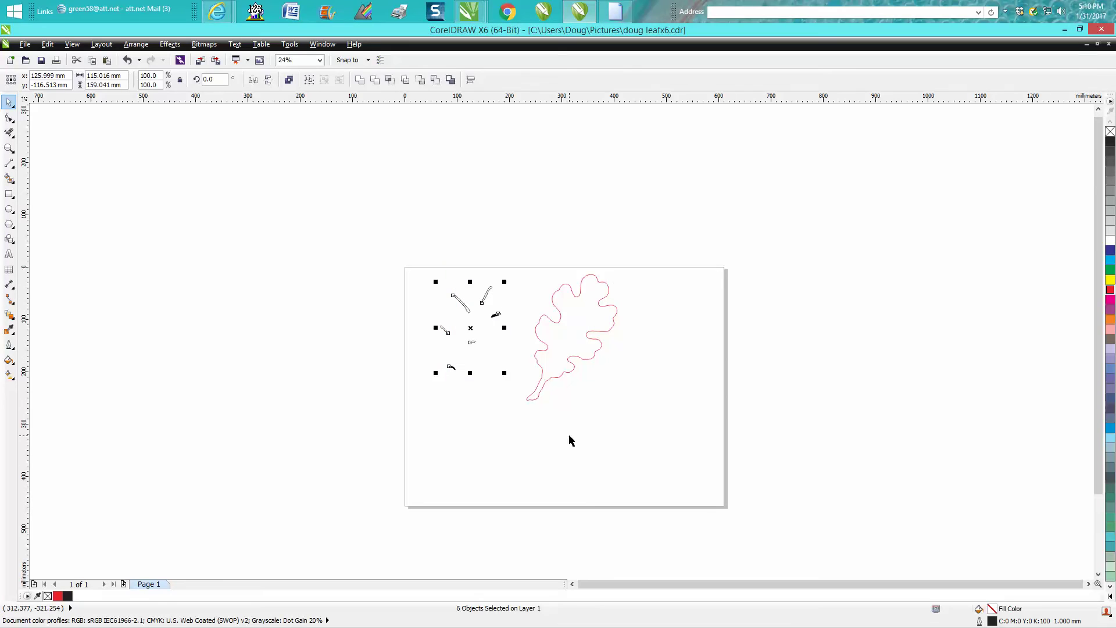
Remove the fill from the small hooked vein and the lower solid curved stroke.
left_click(571, 437)
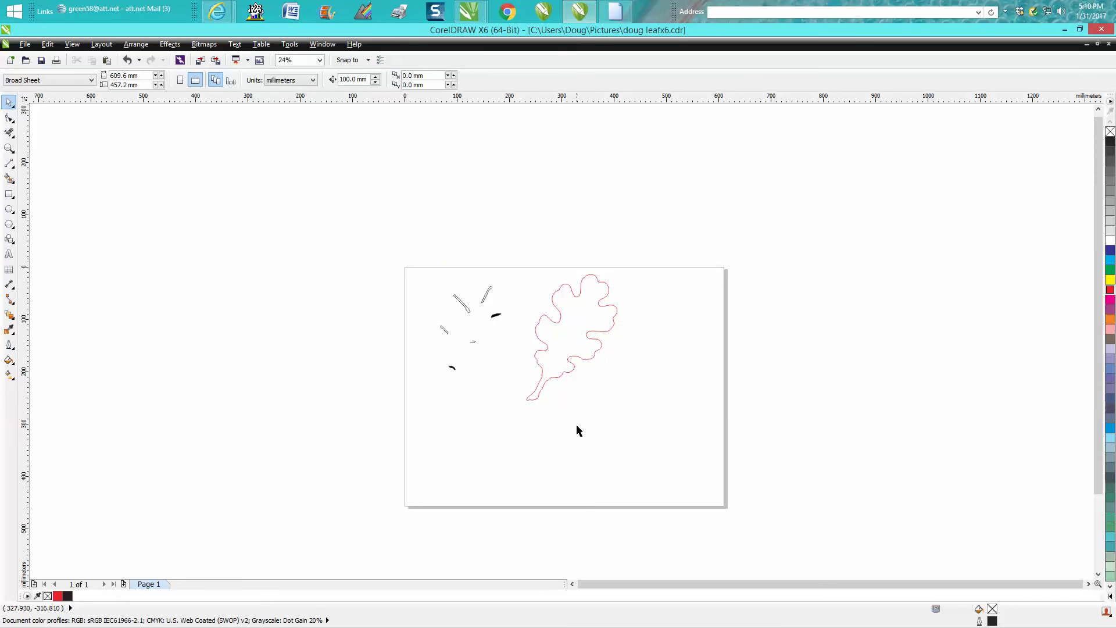
left_click(498, 319)
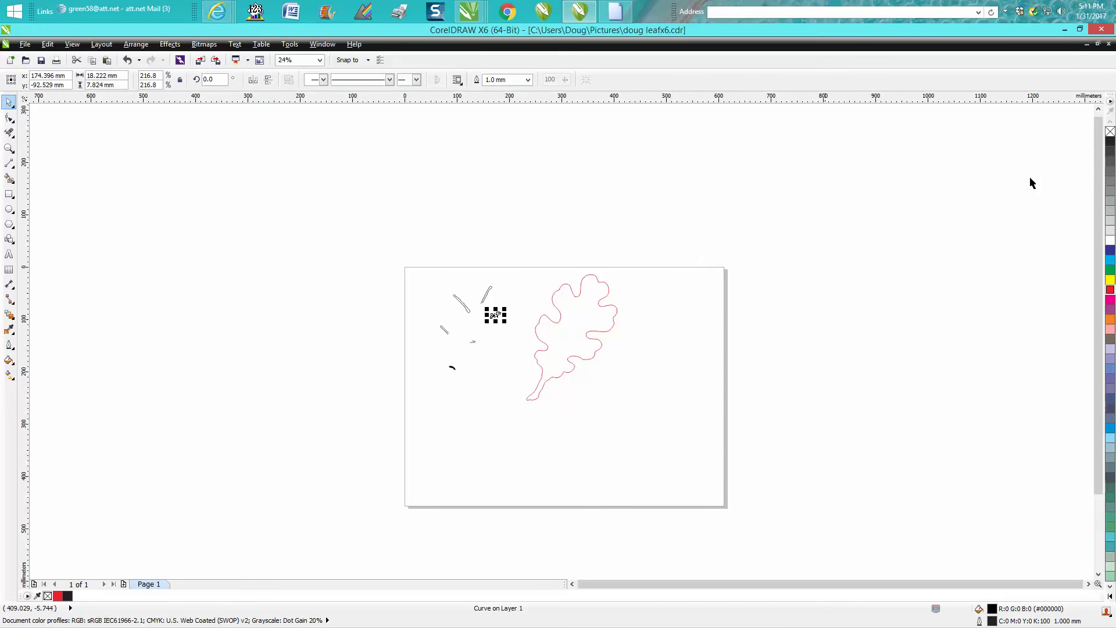
left_click(1110, 133)
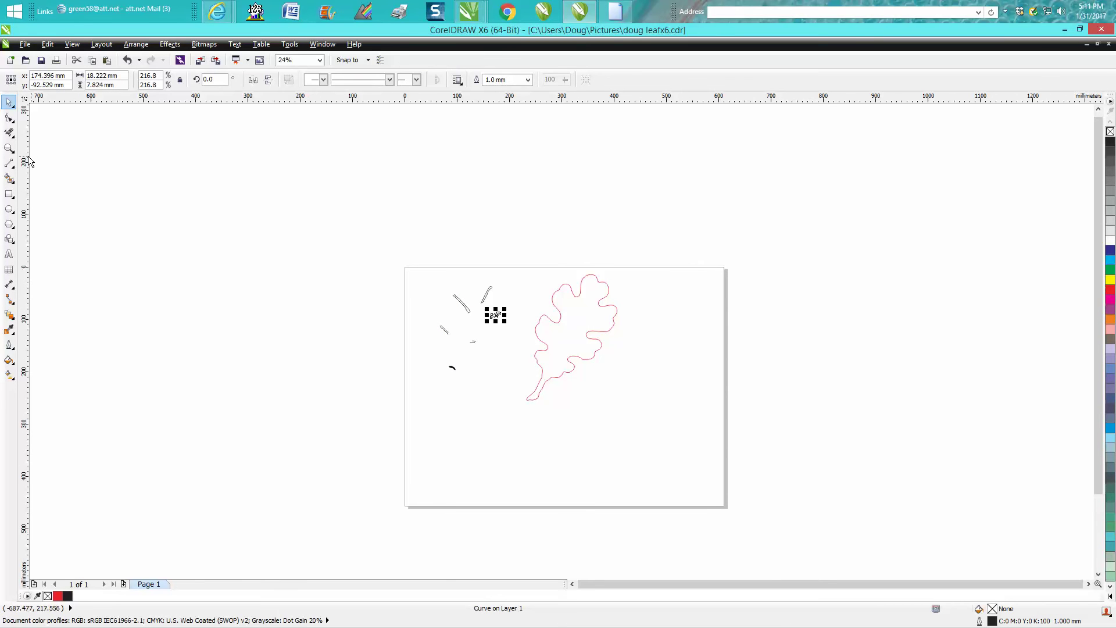
left_click(9, 148)
left_click_drag(399, 316, 561, 393)
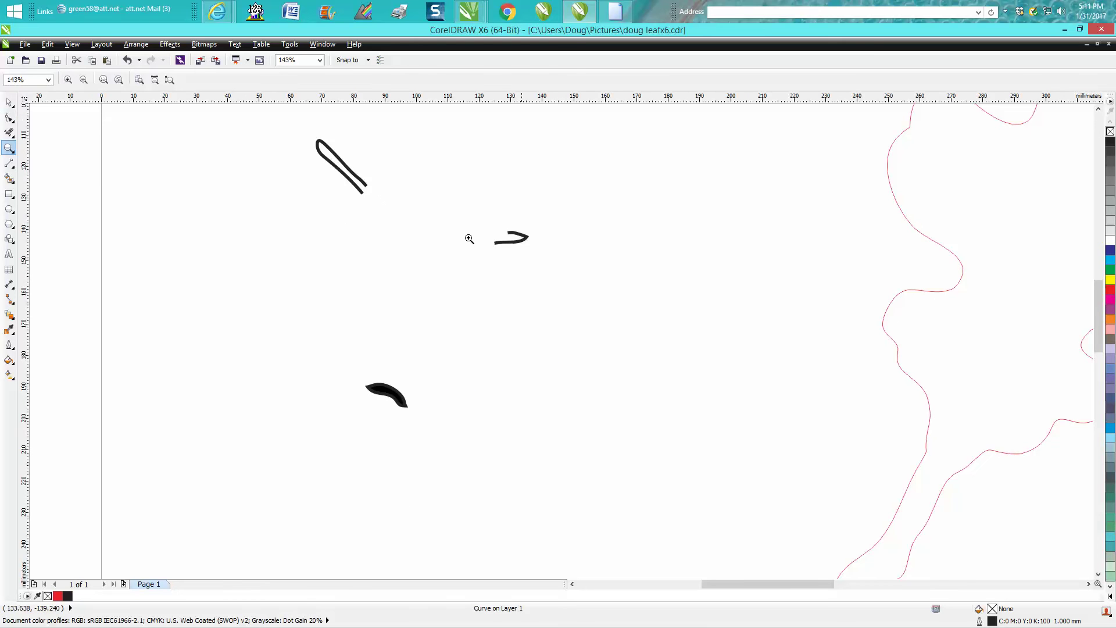
left_click(9, 102)
left_click(395, 399)
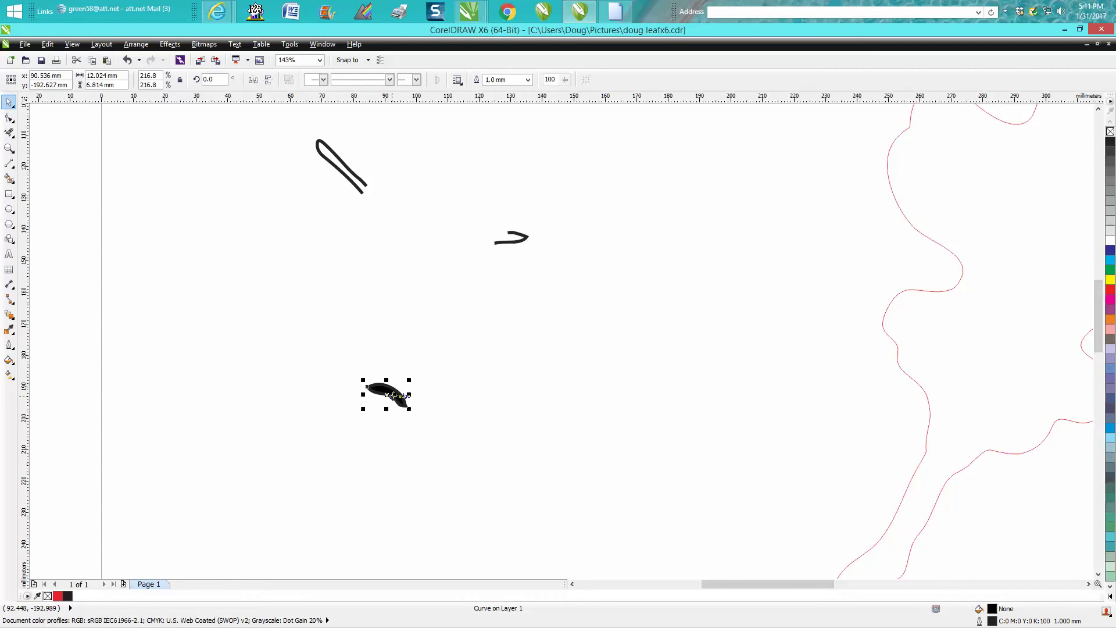
left_click(1109, 131)
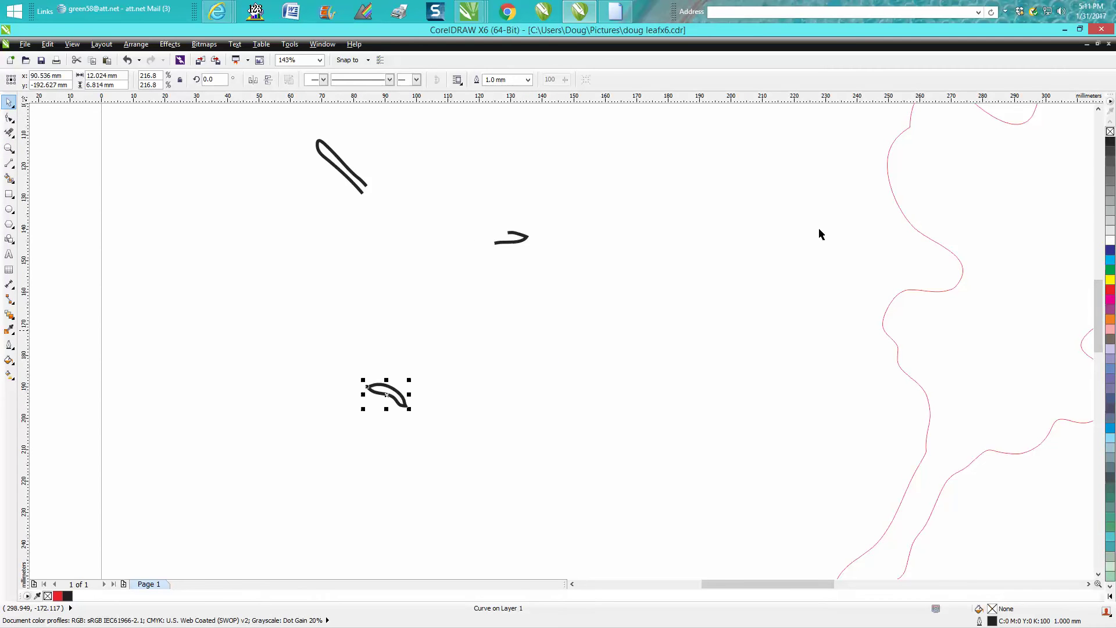
Move the red leaf outline 200 mm left back over the veins.
scroll(531, 330, "down", 3)
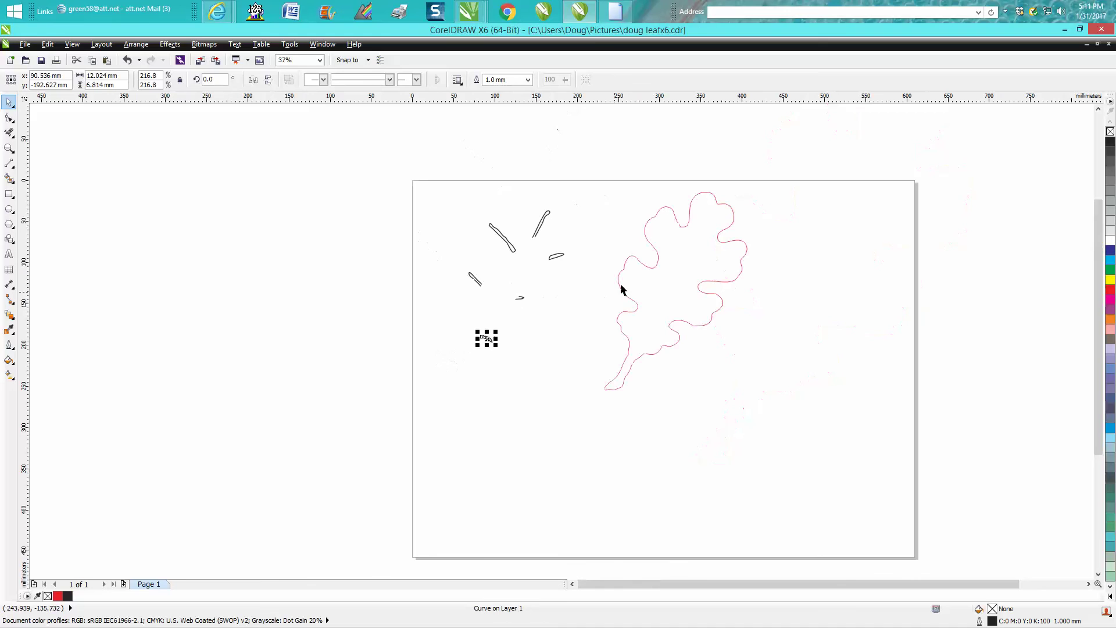
left_click(620, 281)
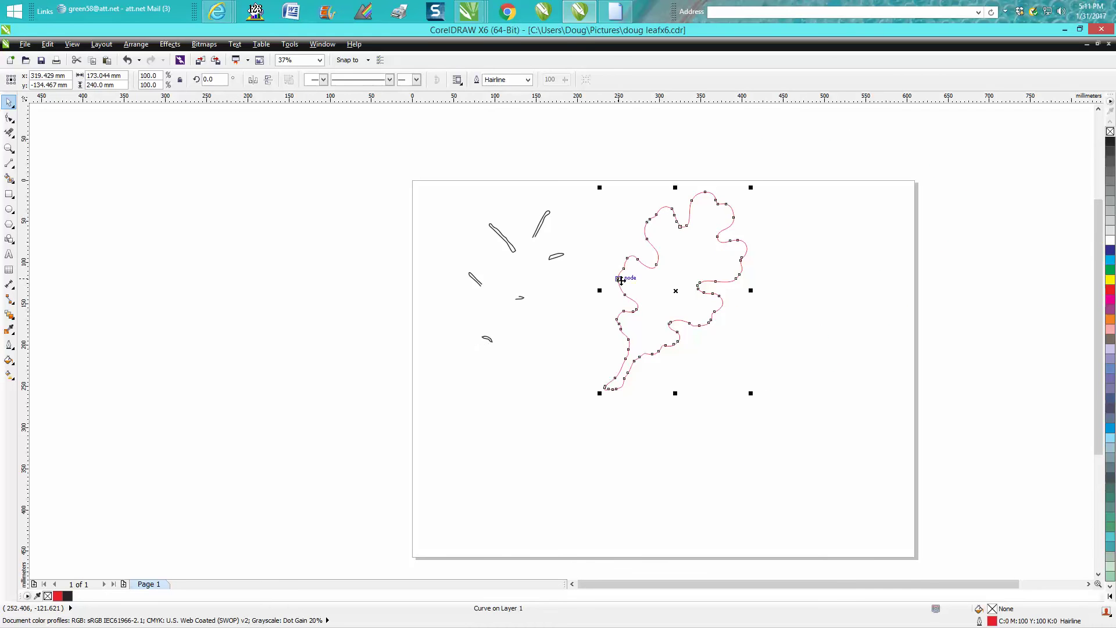
key("Left")
key("Left")
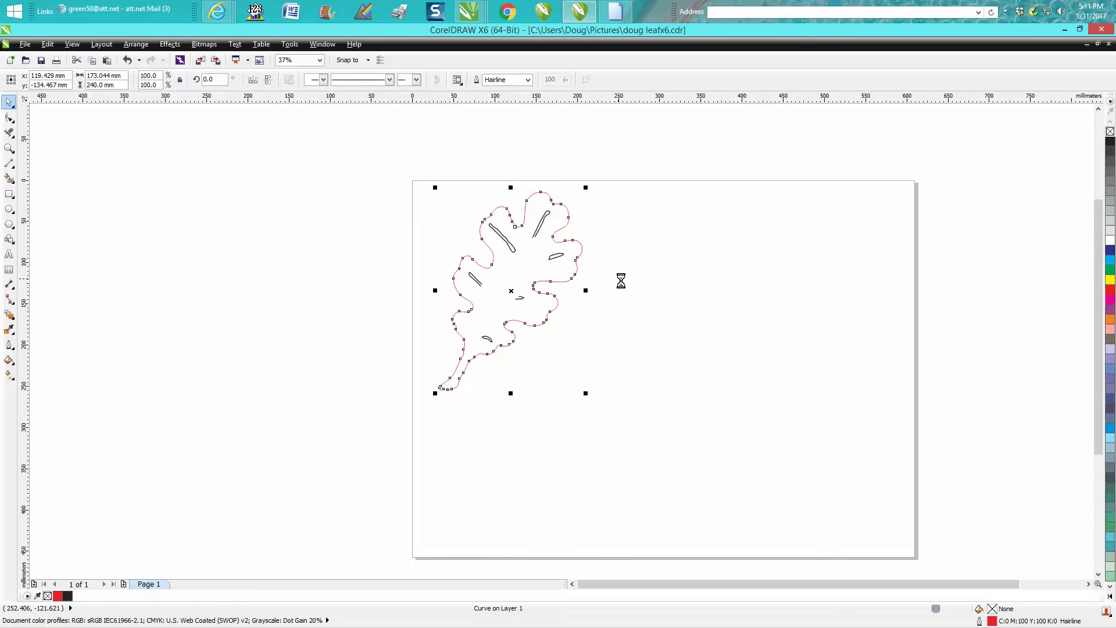
Zoom in around the whole leaf and its six veins, with the leaf outline reselected.
left_click(624, 285)
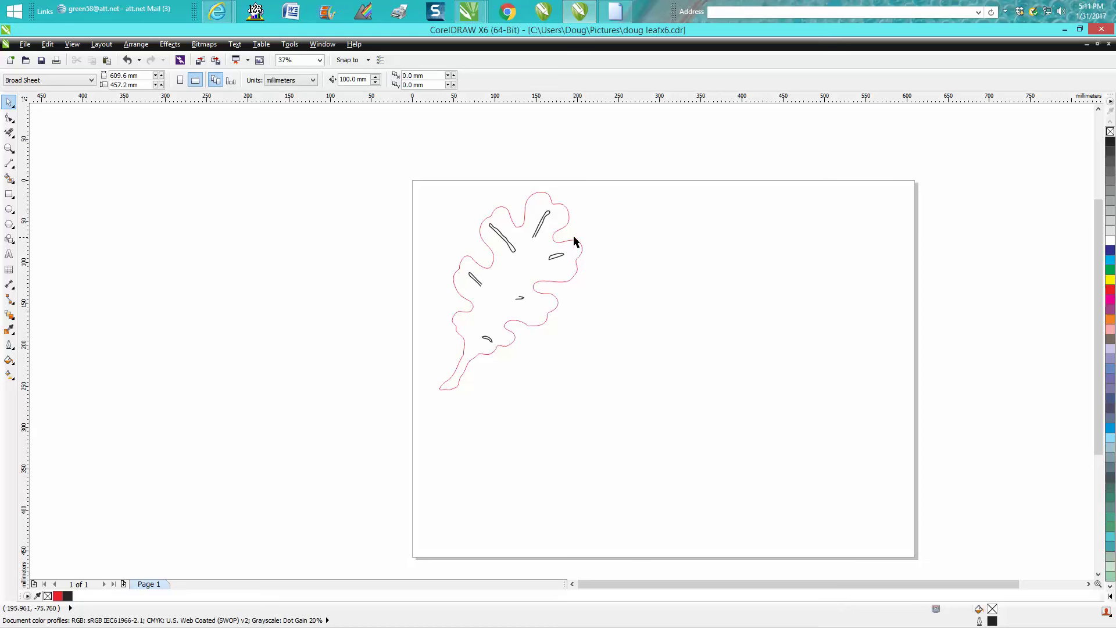
left_click(574, 242)
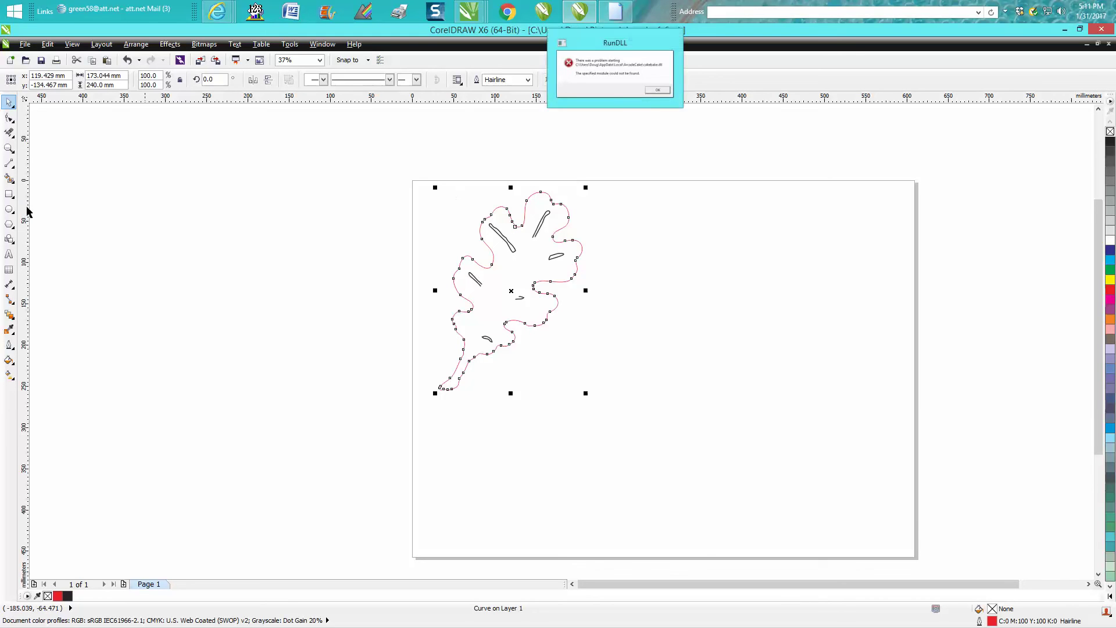
left_click(8, 148)
left_click_drag(395, 172, 697, 433)
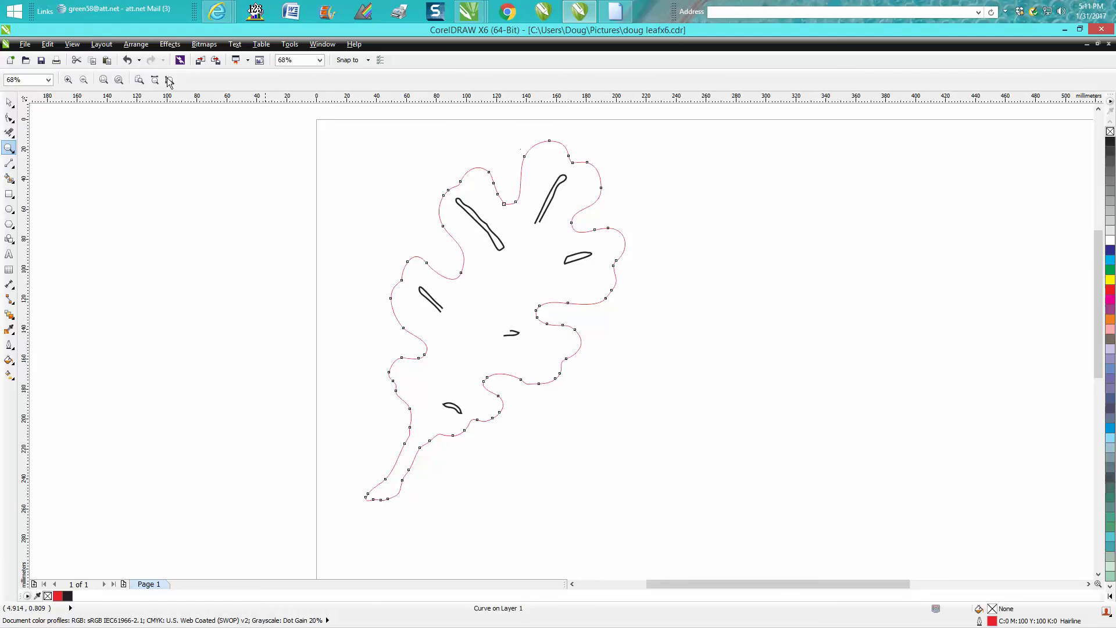
left_click(8, 103)
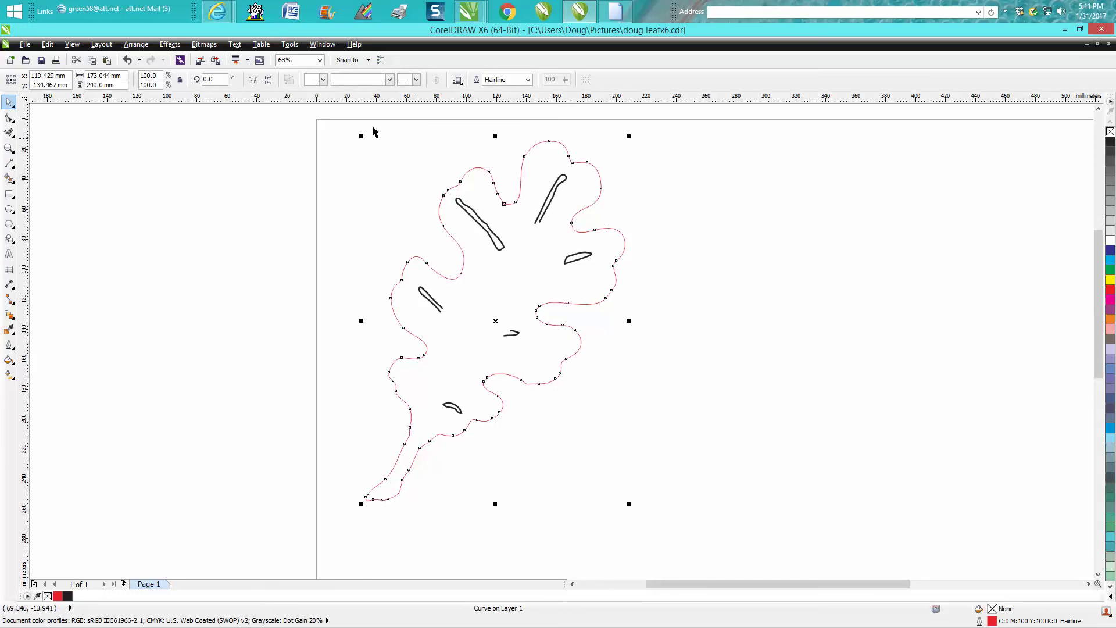
Open the Contour settings, try 0.05 mm and 3.05 mm contours, then undo.
left_click(167, 45)
key("Escape")
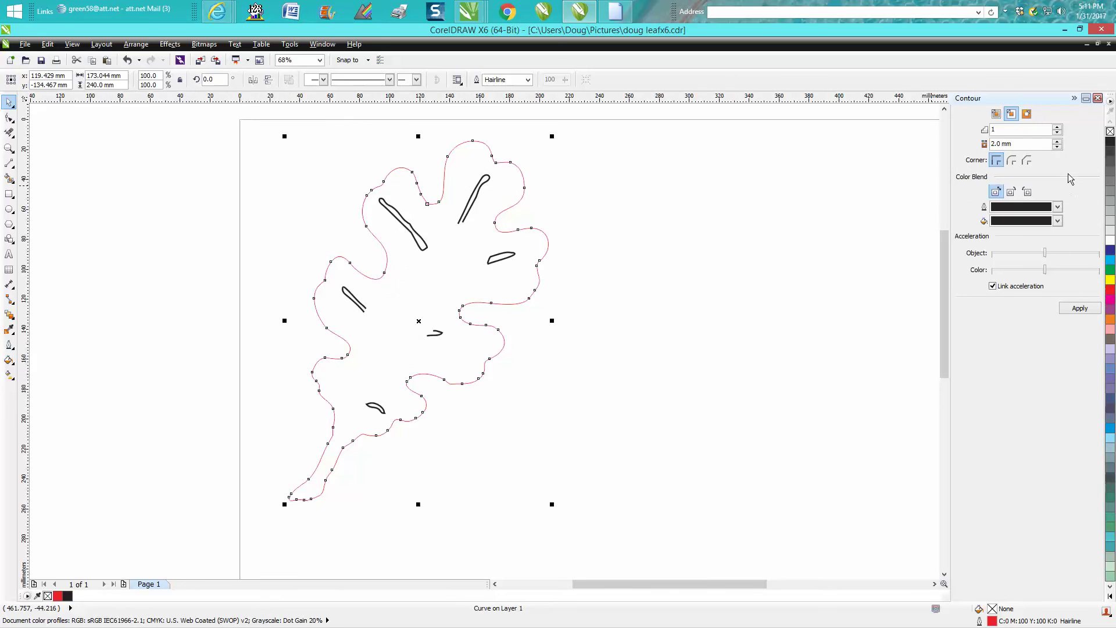
left_click(1011, 143)
type(".")
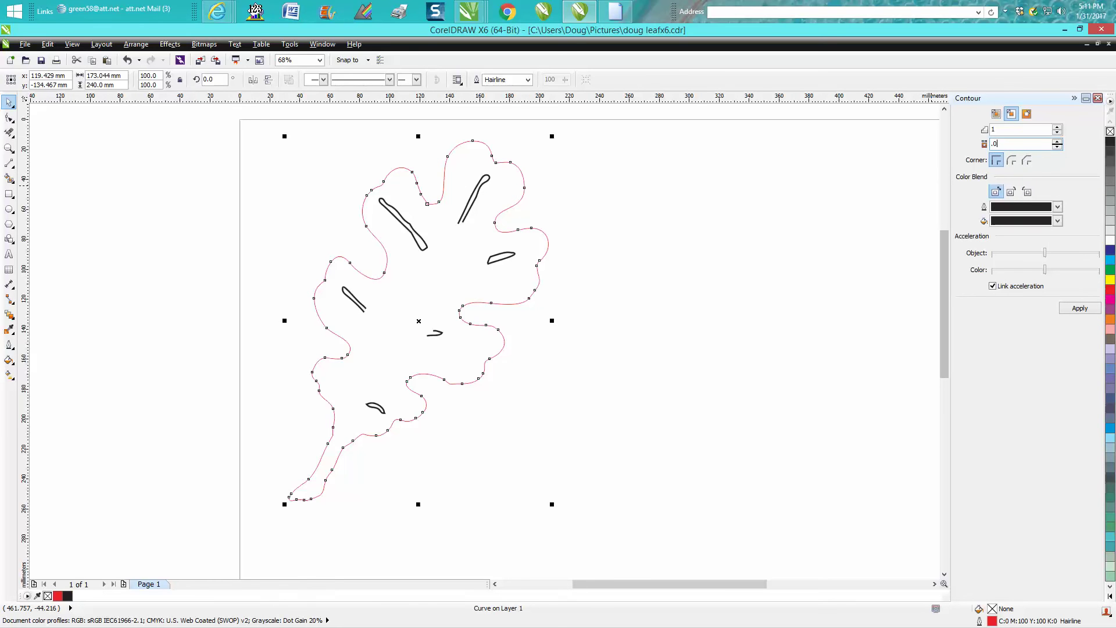
type("05")
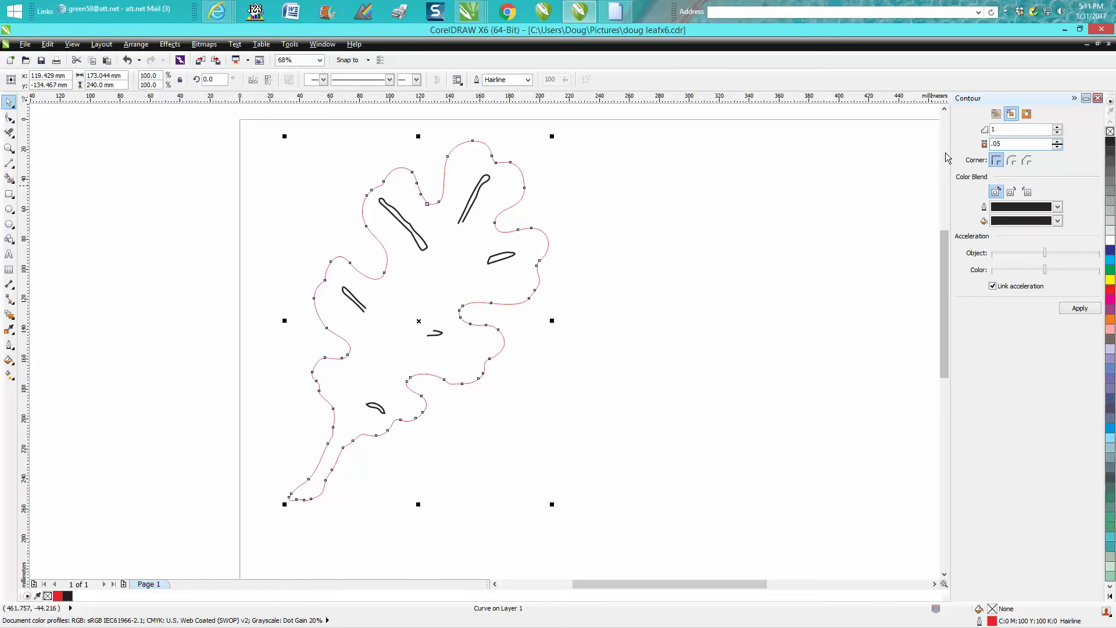
left_click(1079, 308)
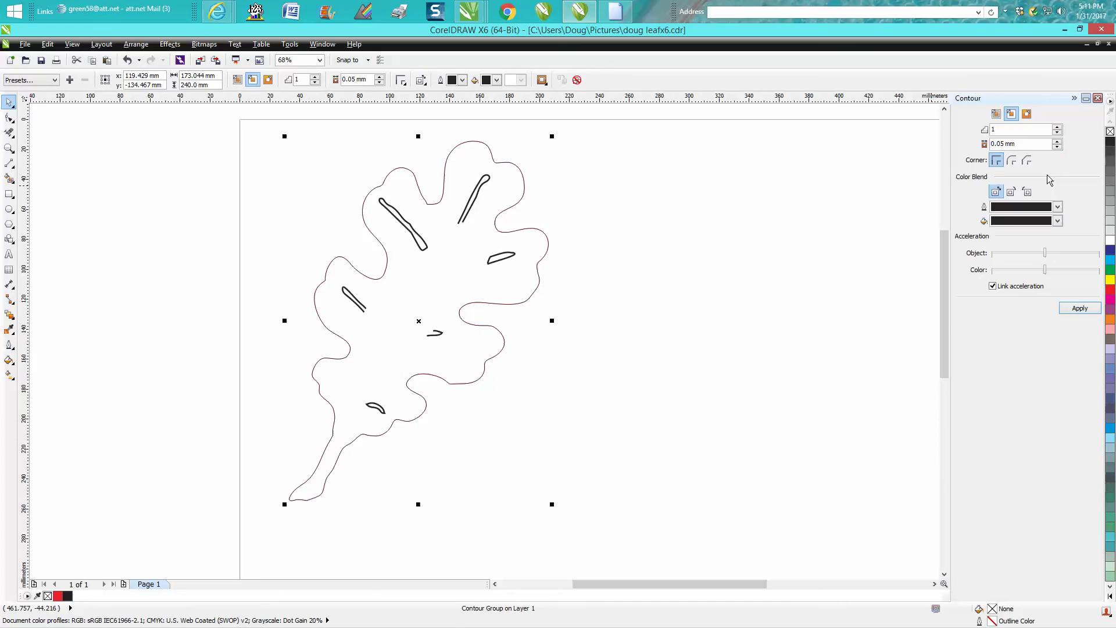
left_click(1057, 142)
left_click(1057, 140)
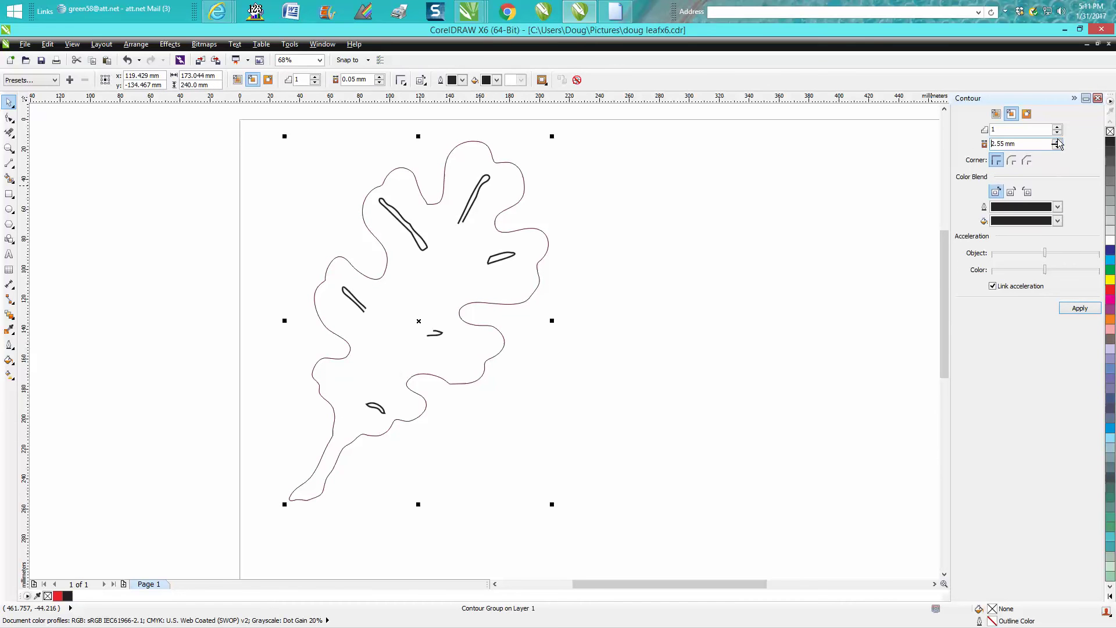
left_click(1078, 309)
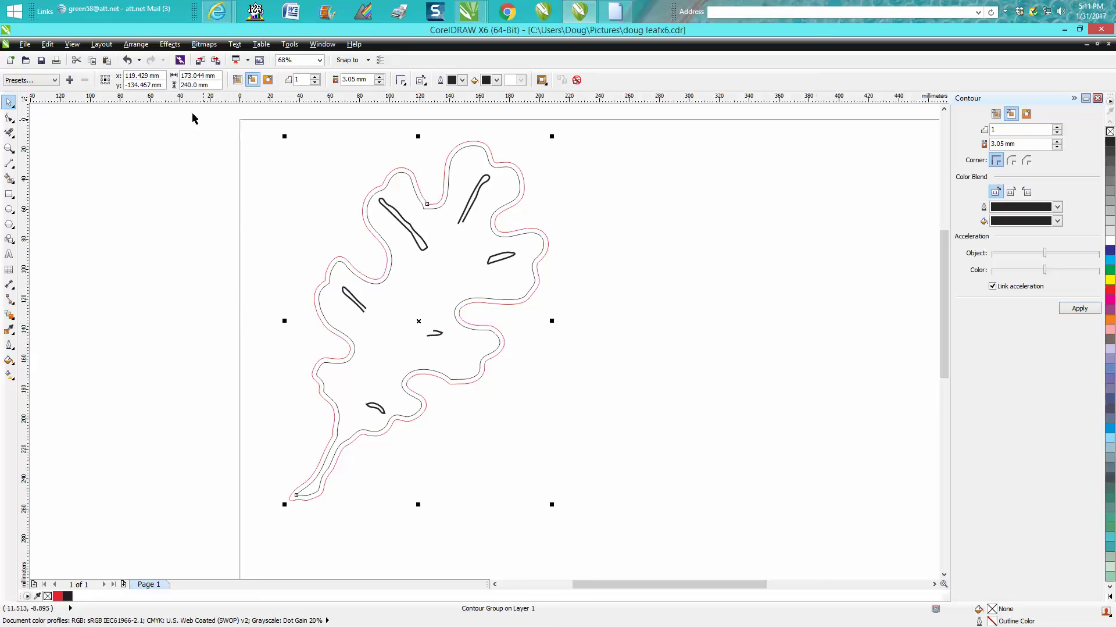
left_click(127, 60)
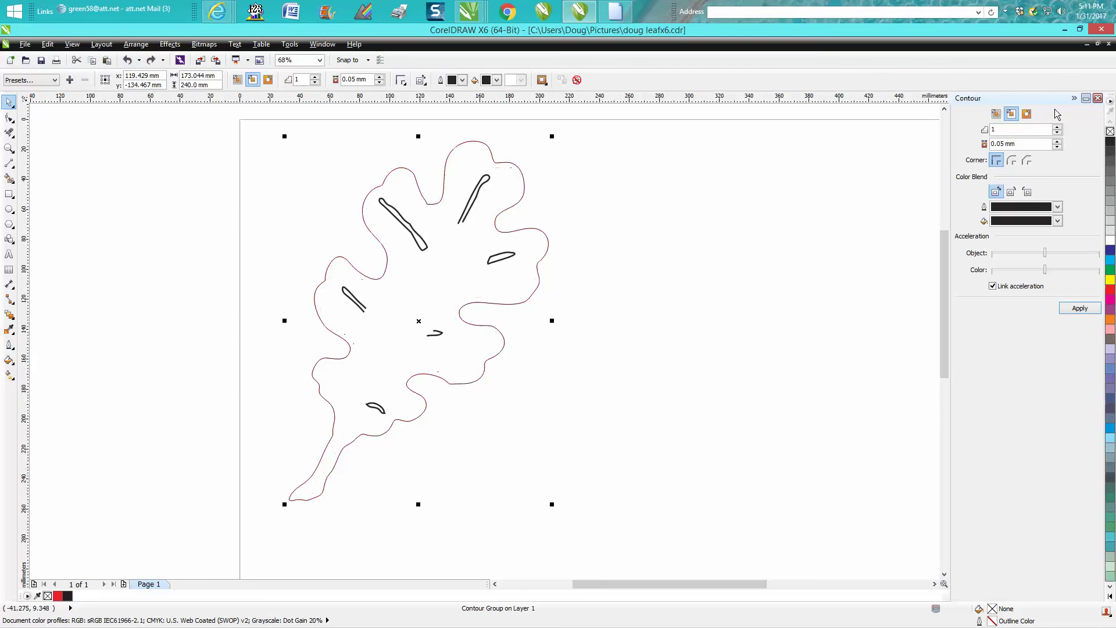
Apply a single Outside contour with a 2 mm offset to the leaf.
left_click(1027, 116)
double_click(1027, 145)
type("2")
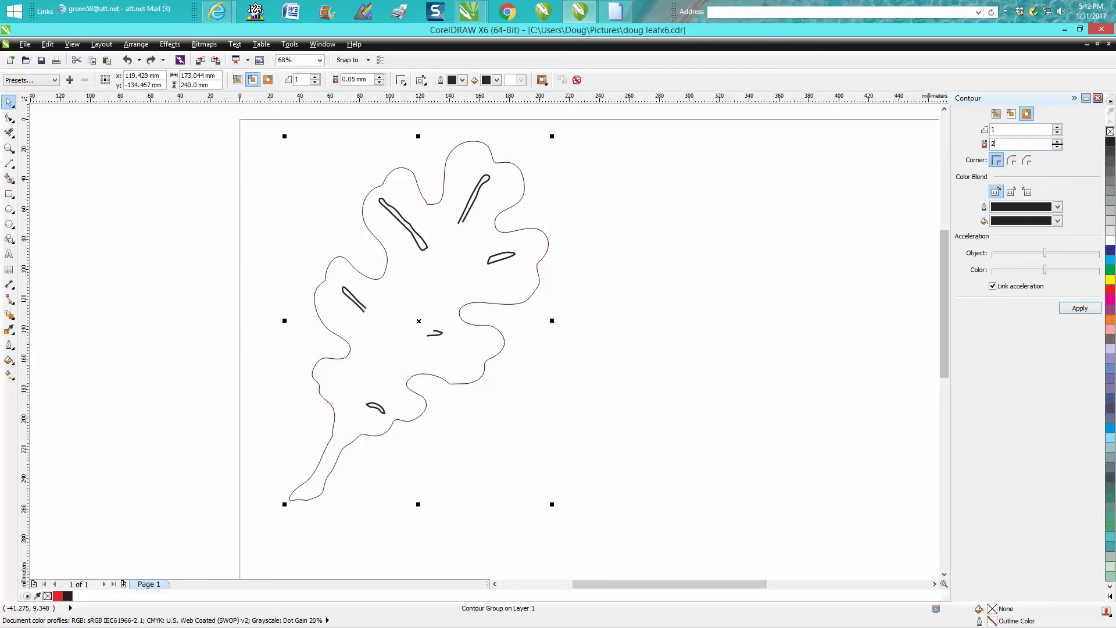
left_click(1076, 308)
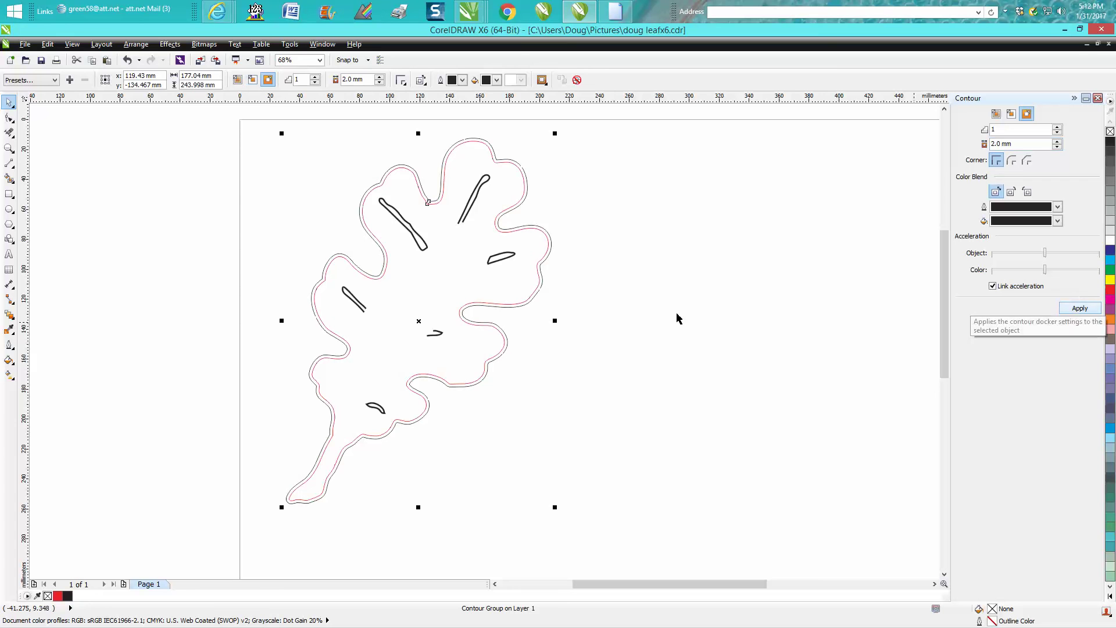
left_click(136, 45)
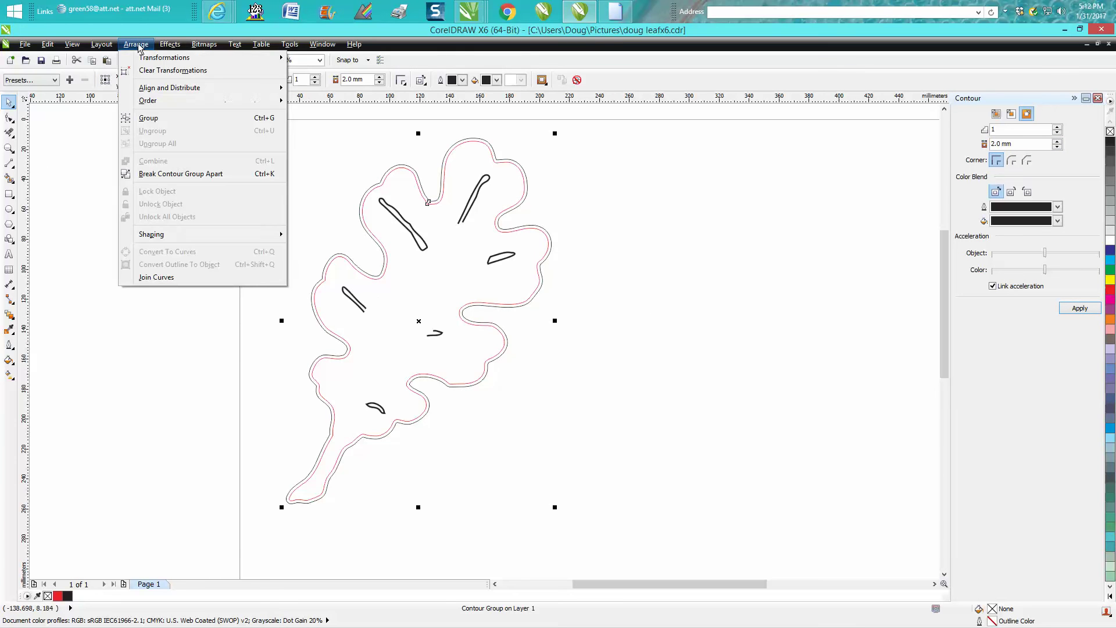
Break the contour group apart and give the outer contour line a red outline.
left_click(190, 176)
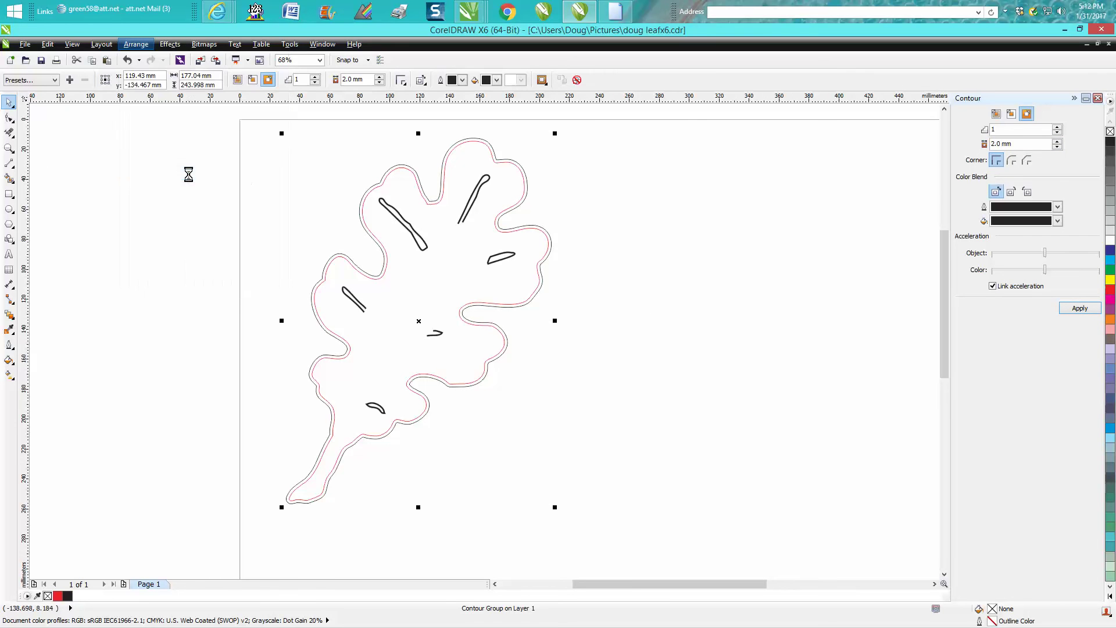
left_click(440, 198)
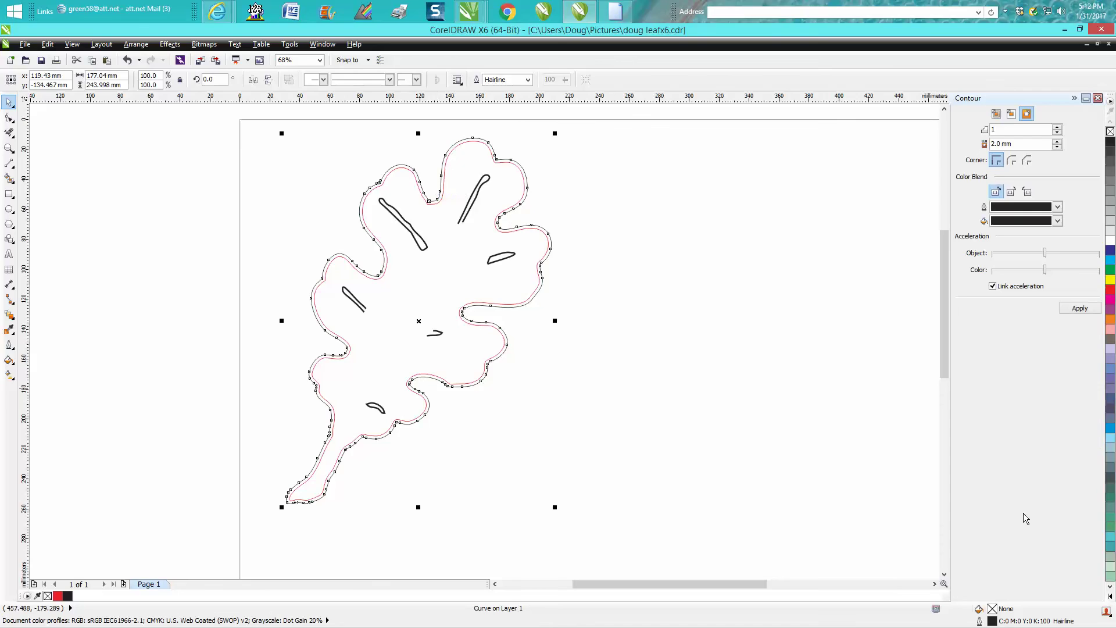
double_click(992, 621)
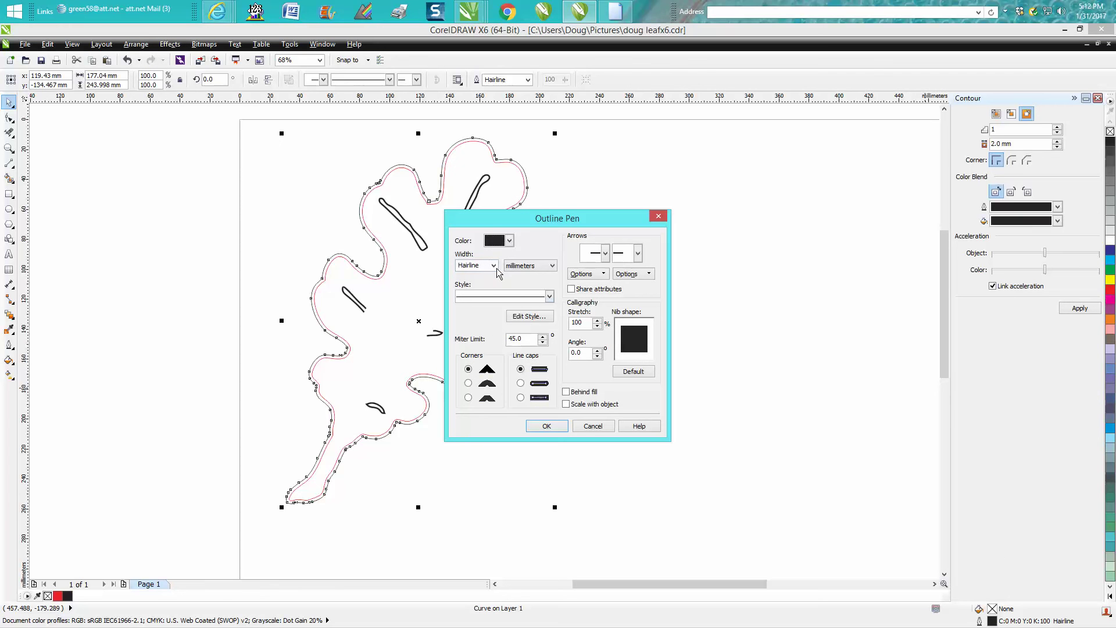
left_click(509, 241)
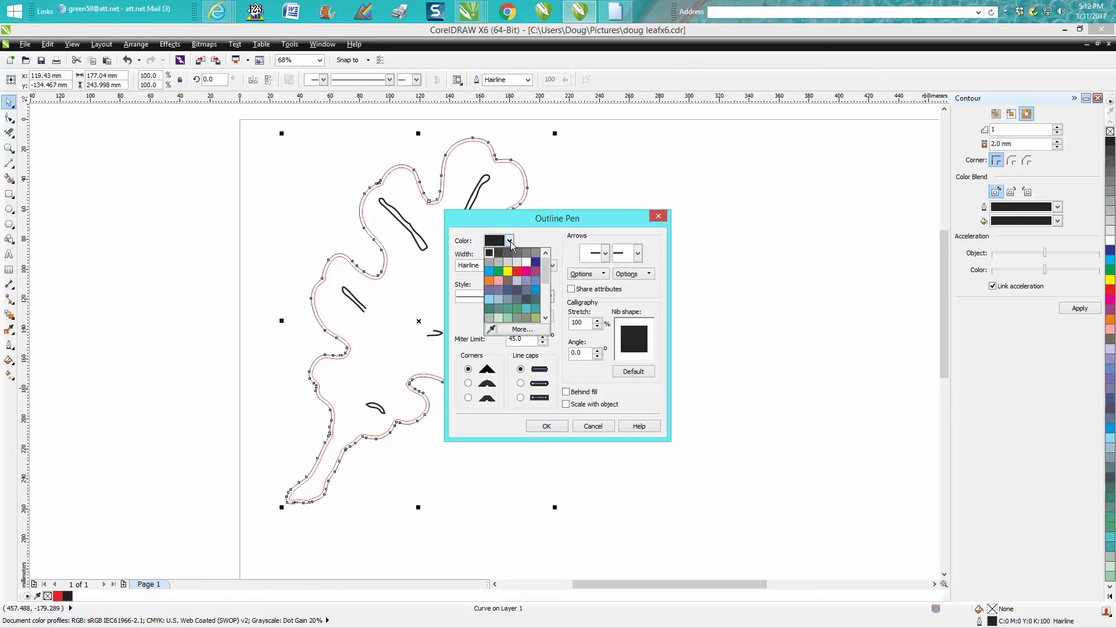
left_click(521, 277)
left_click(546, 426)
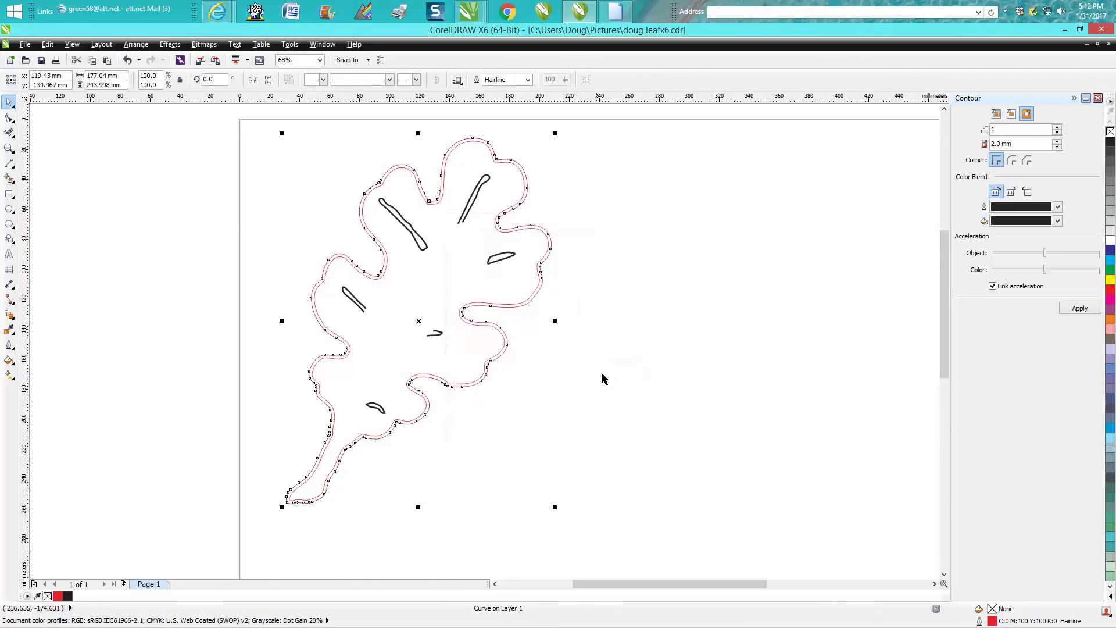
Check the inner leaf outline and outer contour selections, ending with the inner leaf selected.
left_click(528, 239)
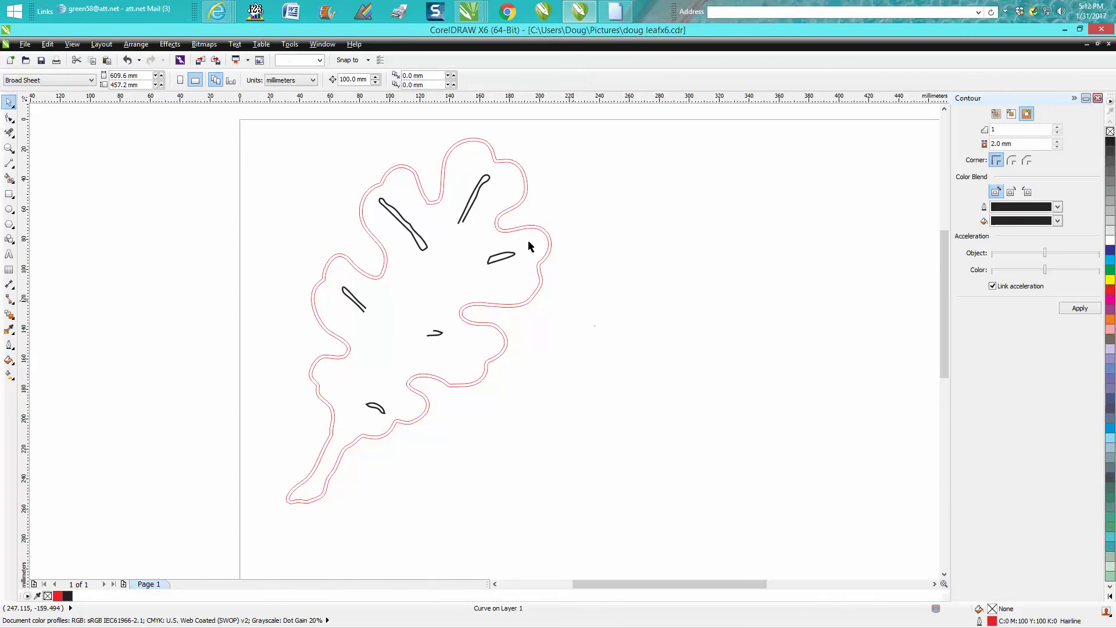
left_click(514, 165)
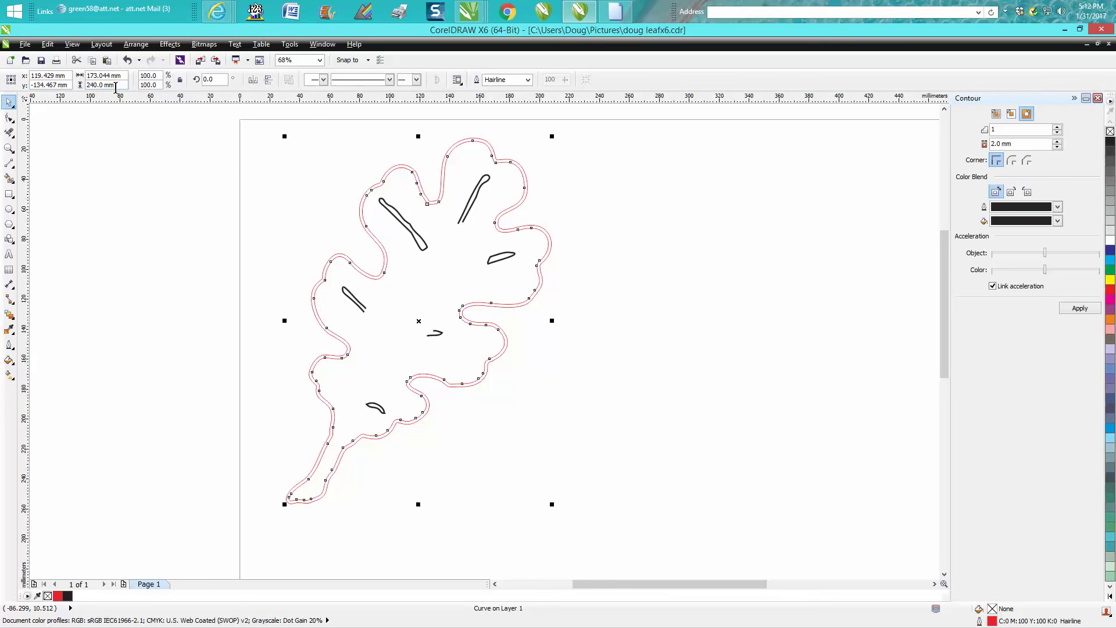
left_click(531, 173)
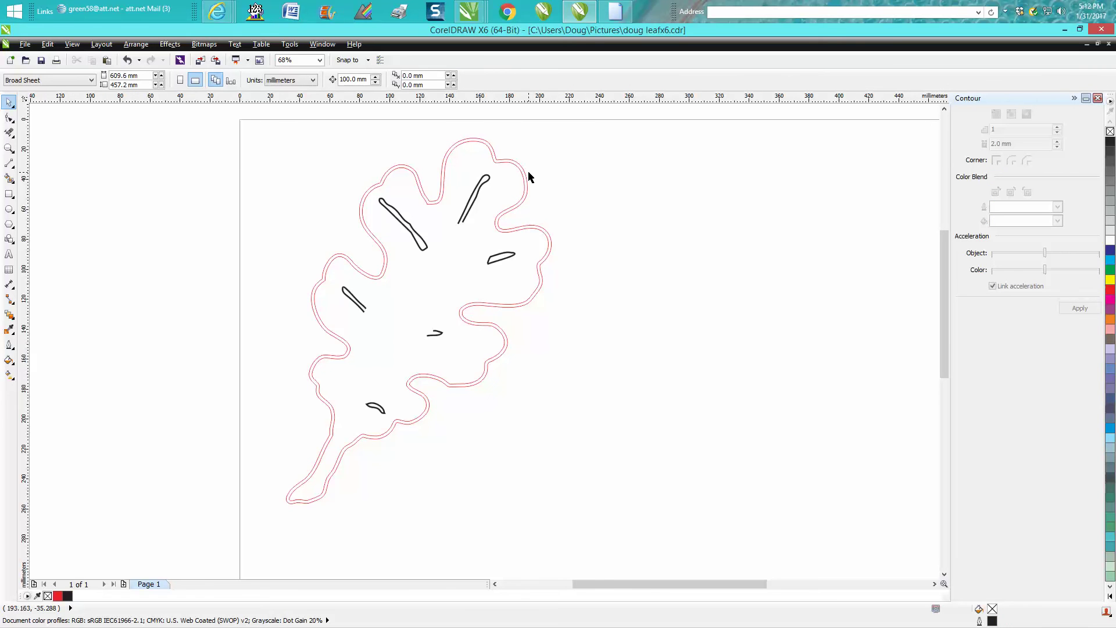
left_click(524, 171)
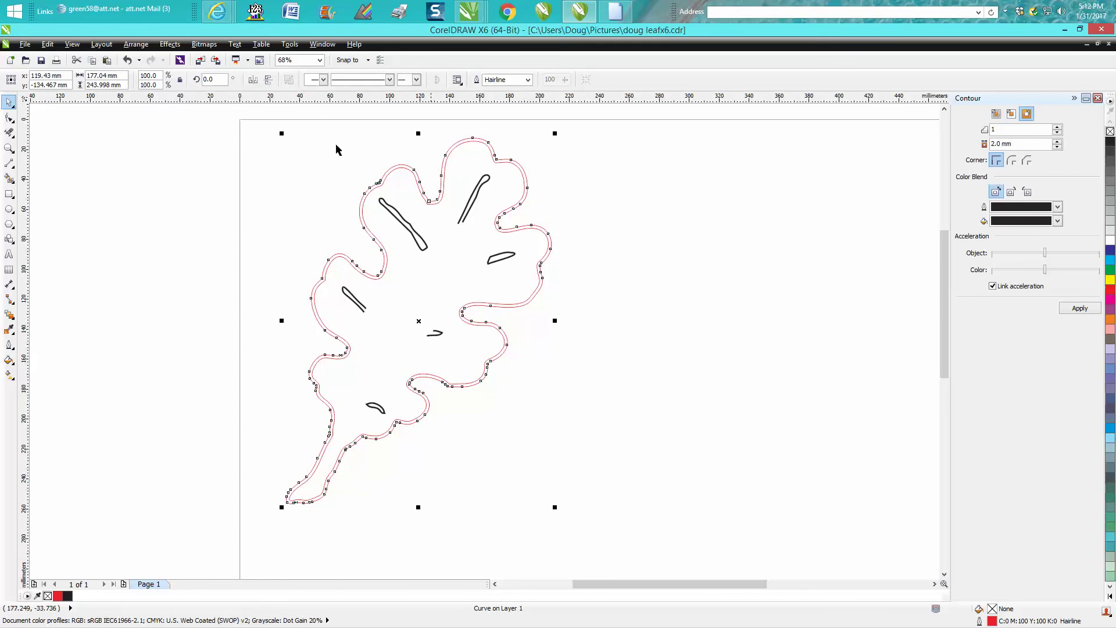
left_click(673, 174)
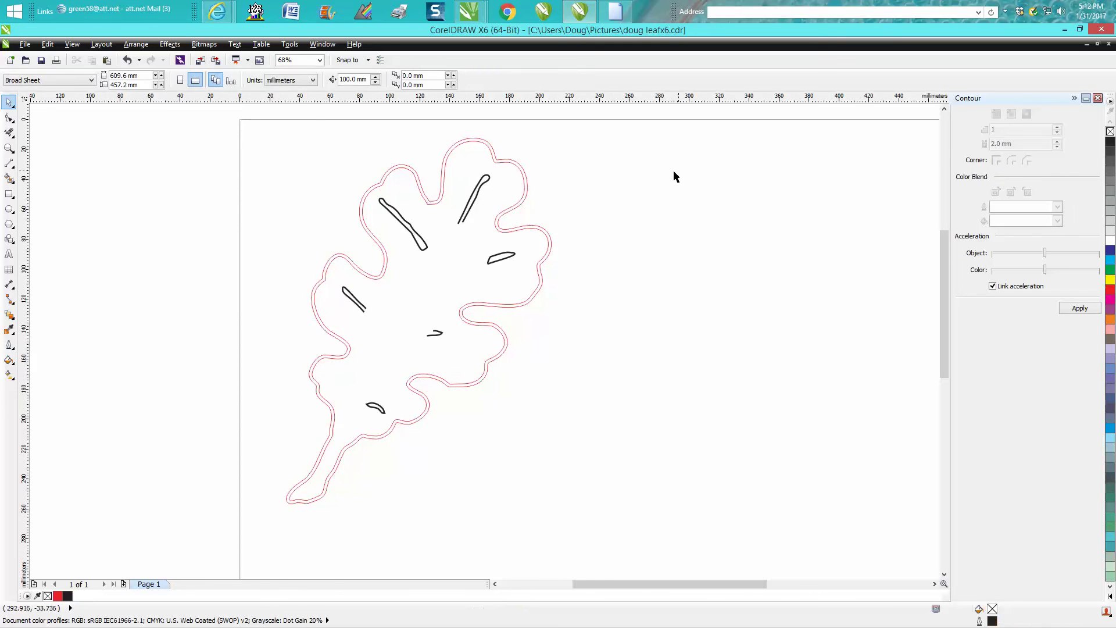
left_click(514, 168)
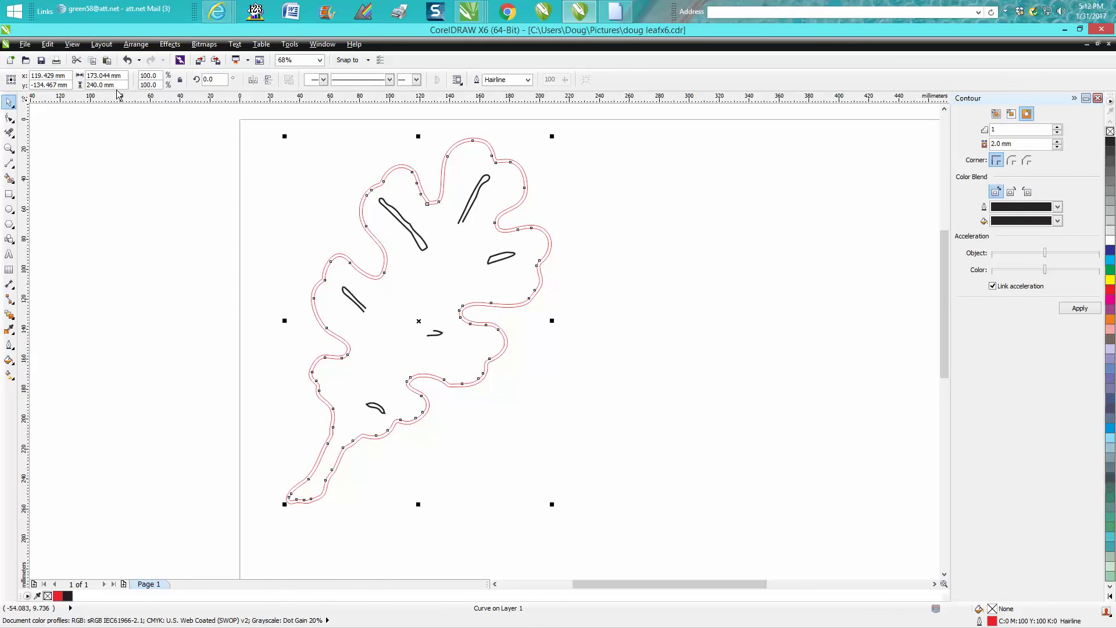
Set the inner leaf outline to black at 1.0 mm width.
double_click(993, 621)
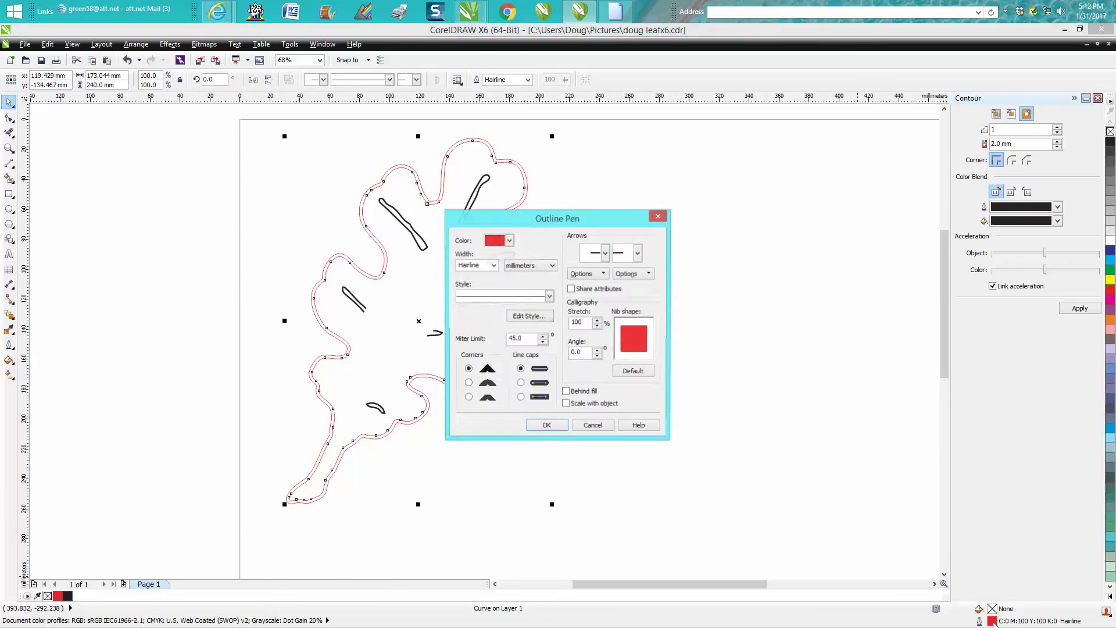
left_click(492, 266)
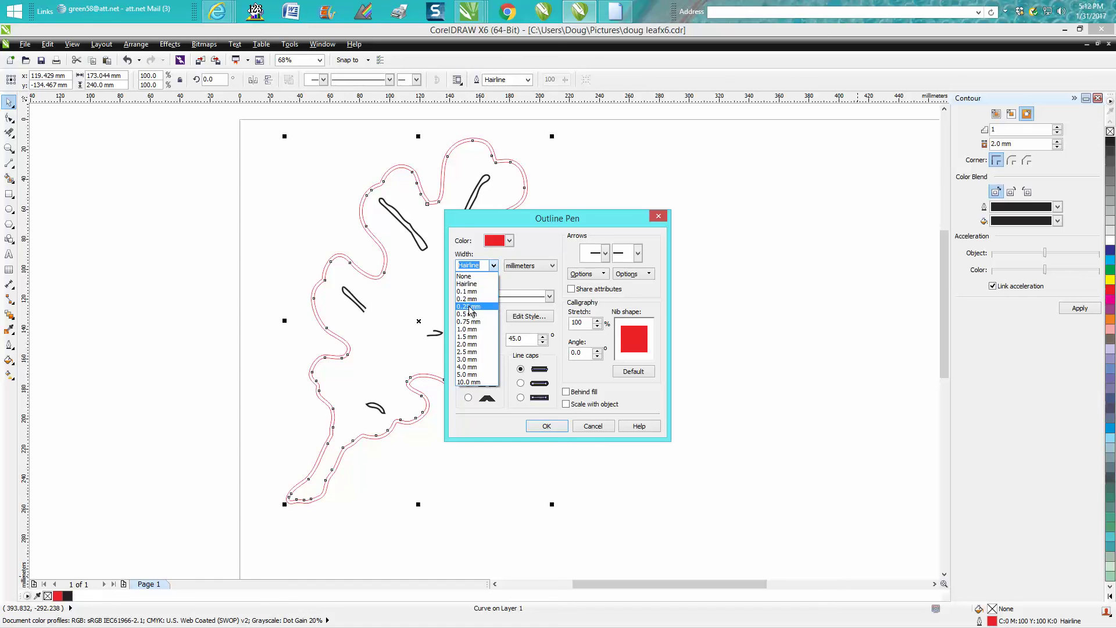
left_click(471, 329)
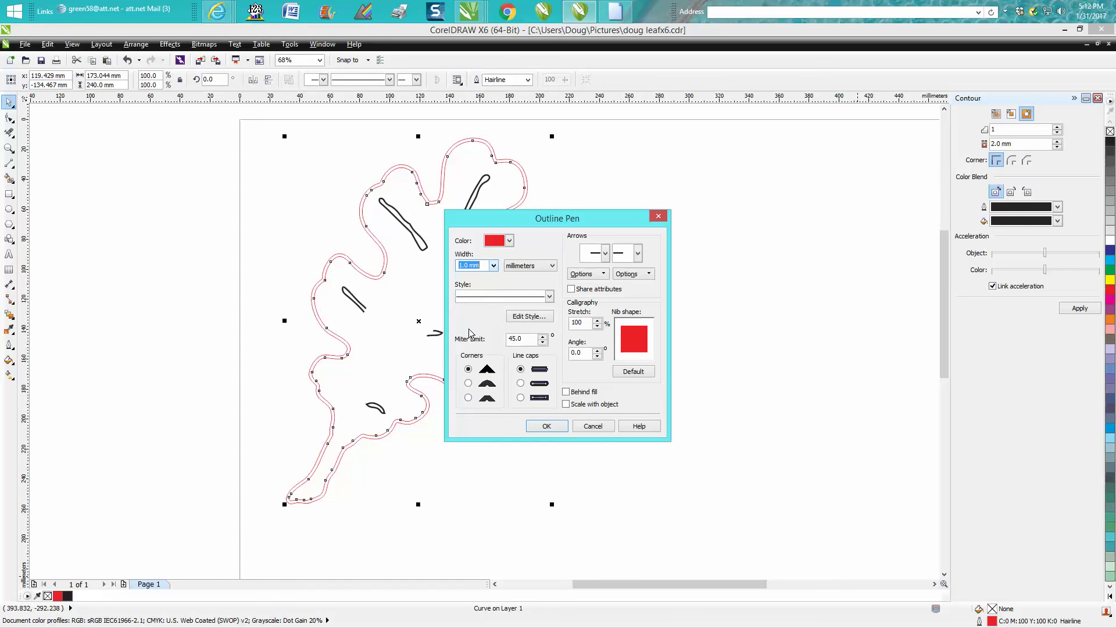
left_click(510, 240)
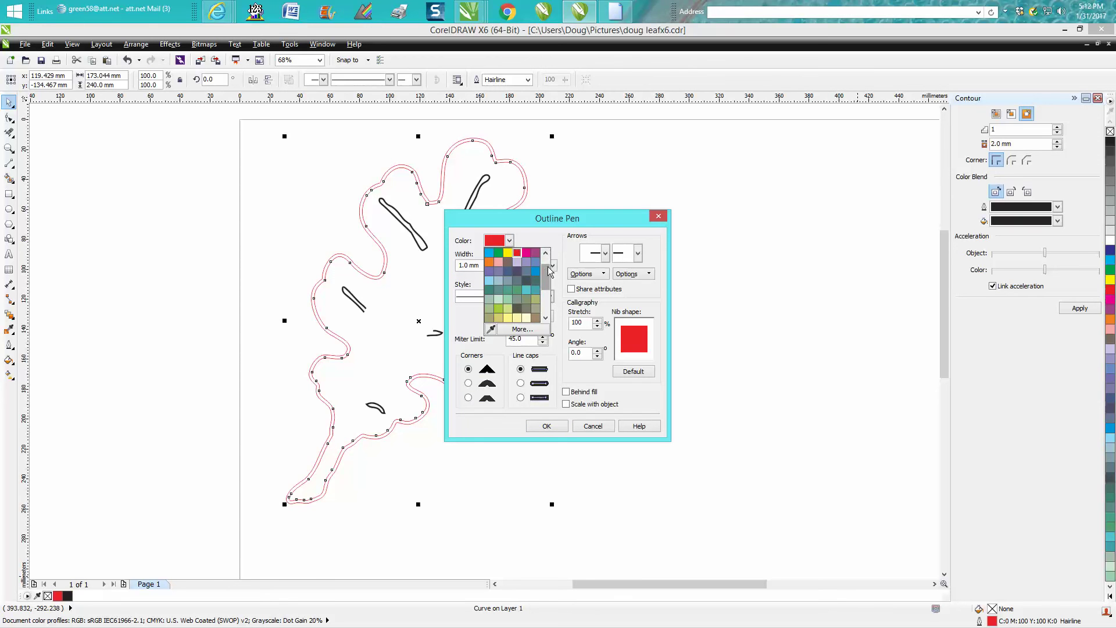
scroll(548, 276, "up", 2)
left_click(492, 253)
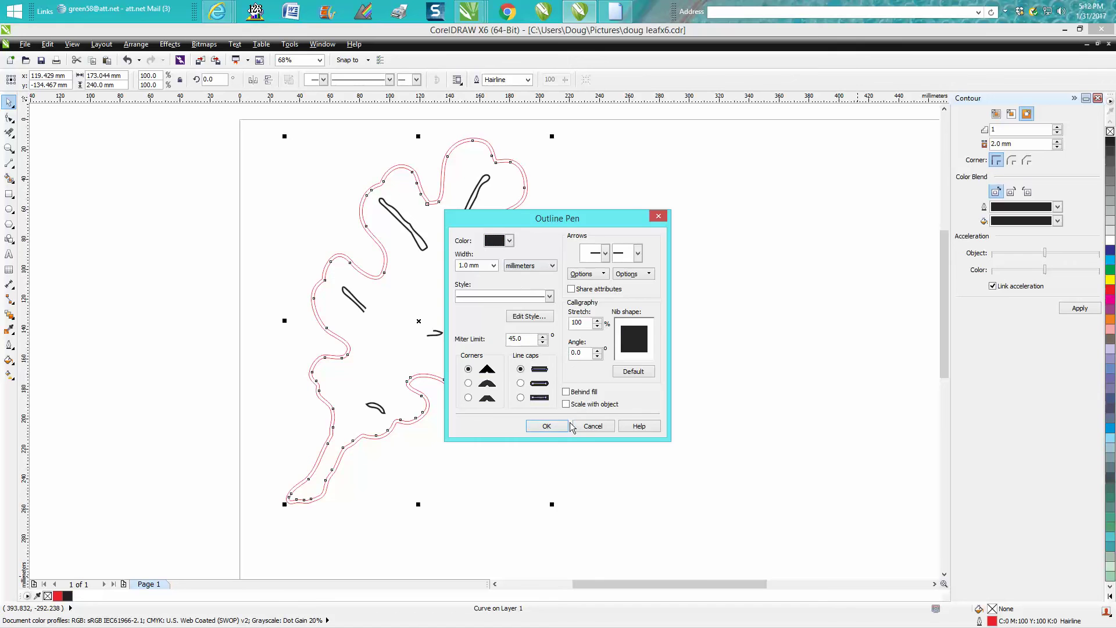
left_click(549, 428)
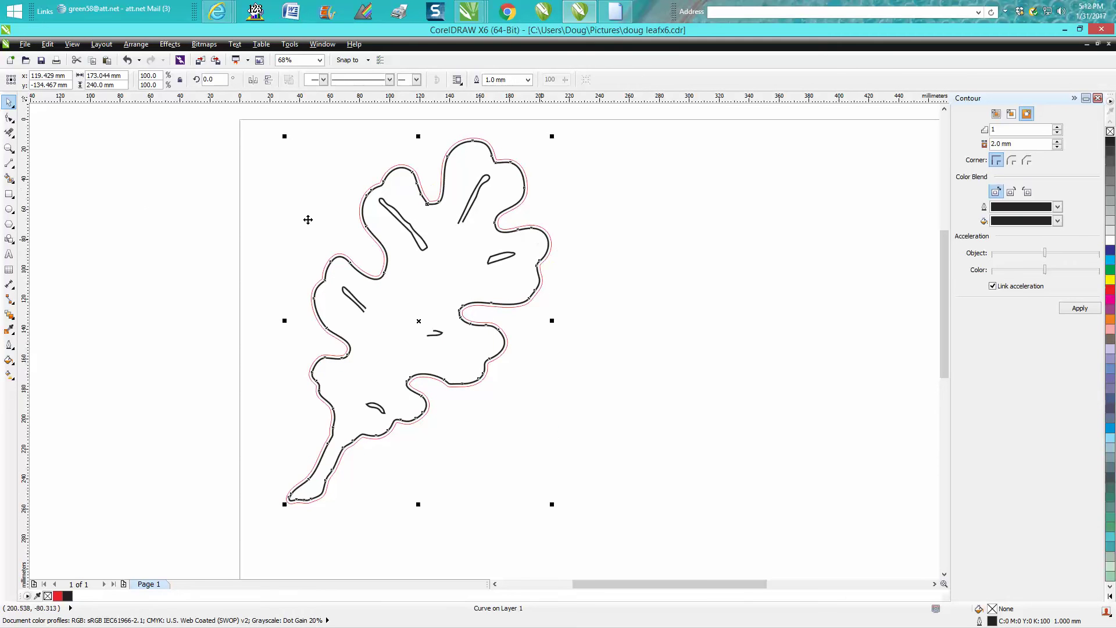
Zoom in on the top of the leaf and reselect the inner leaf outline.
left_click(8, 149)
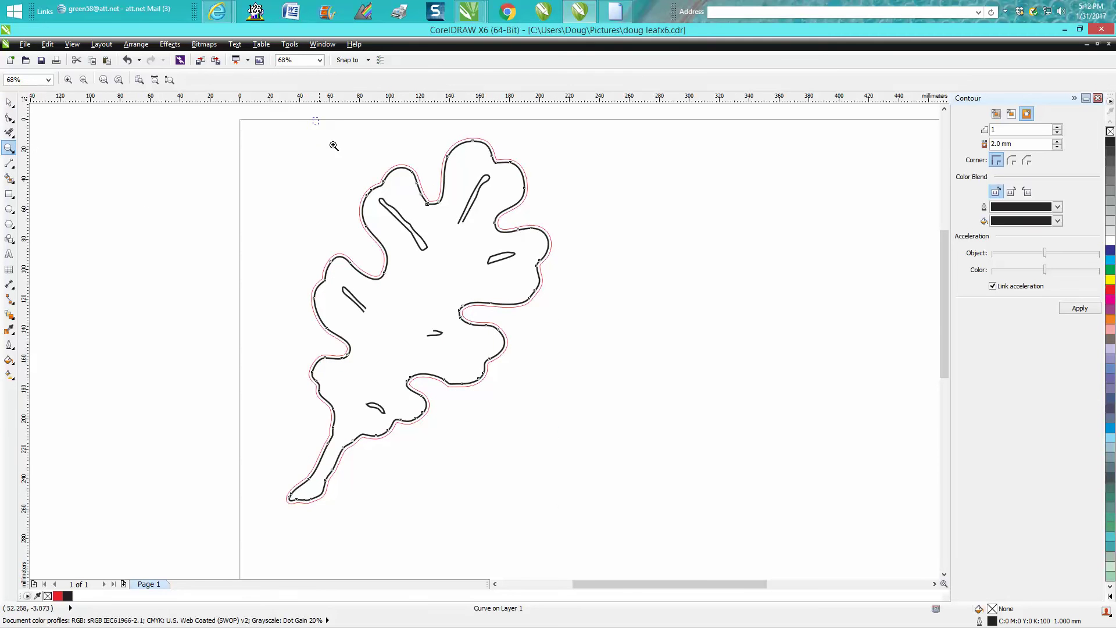
left_click_drag(312, 118, 567, 283)
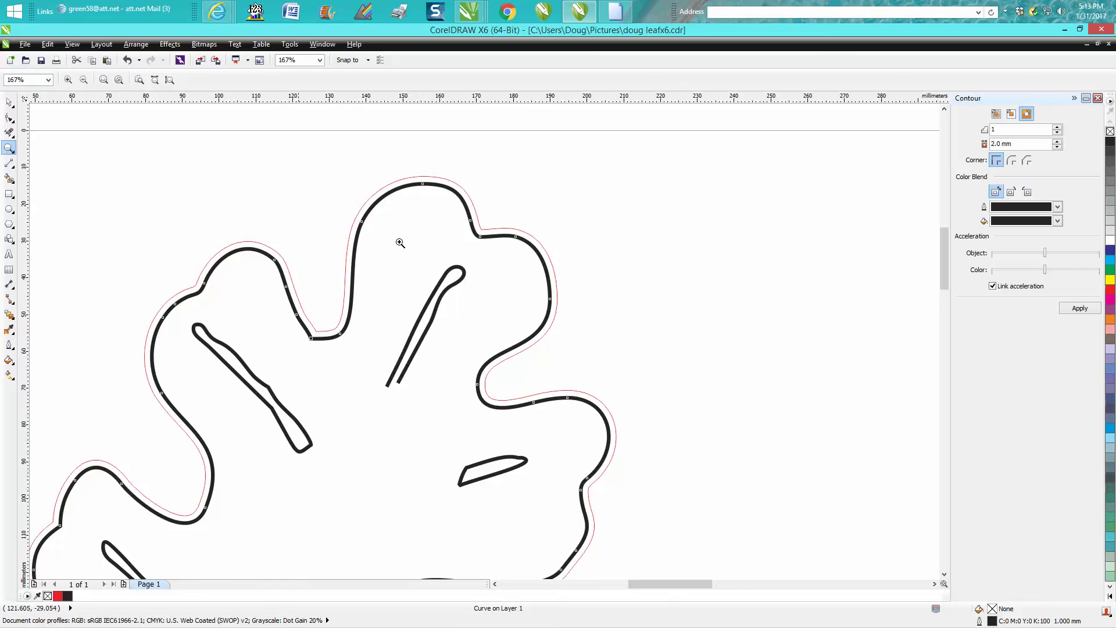
left_click(8, 102)
left_click(247, 199)
left_click(263, 254)
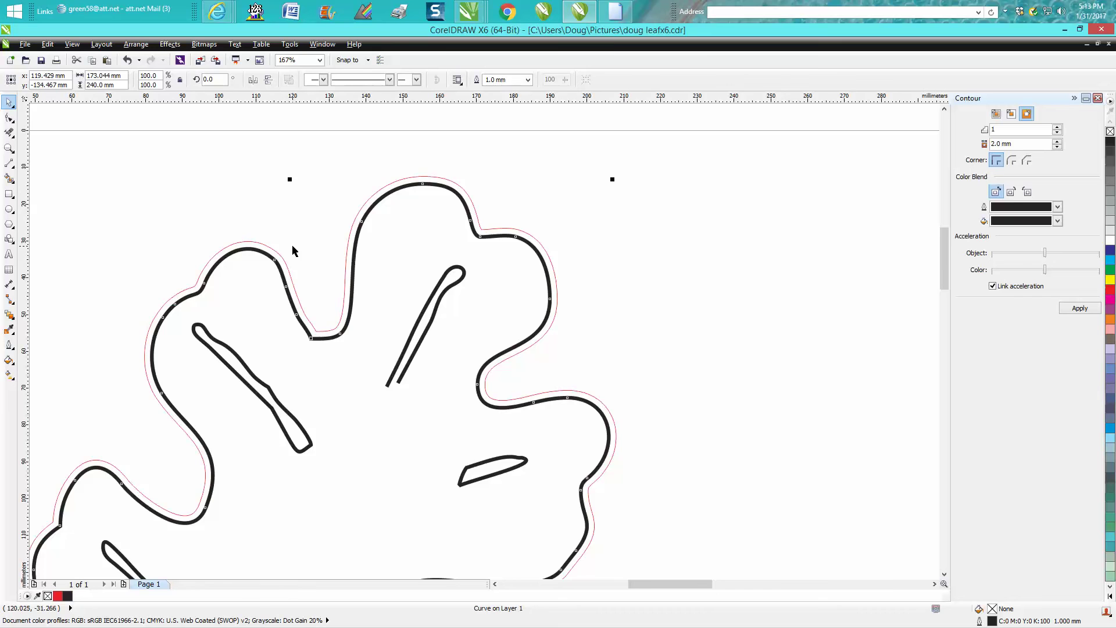
scroll(294, 249, "down", 4)
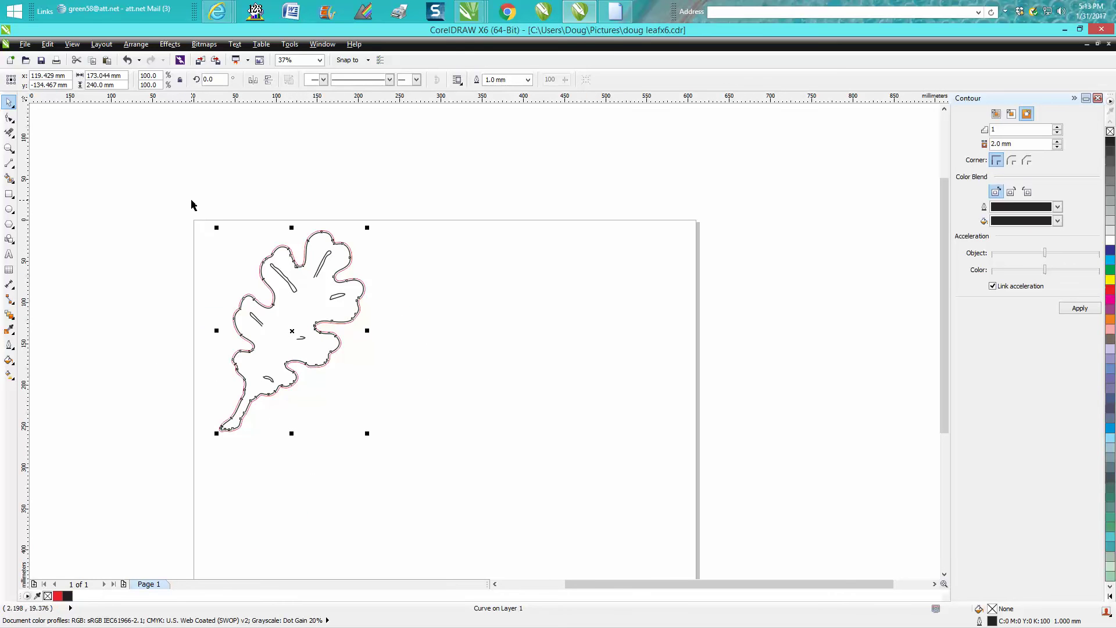
Select all eight leaf parts and rotate them to 302° so the leaf lies horizontally.
left_click_drag(192, 202, 424, 461)
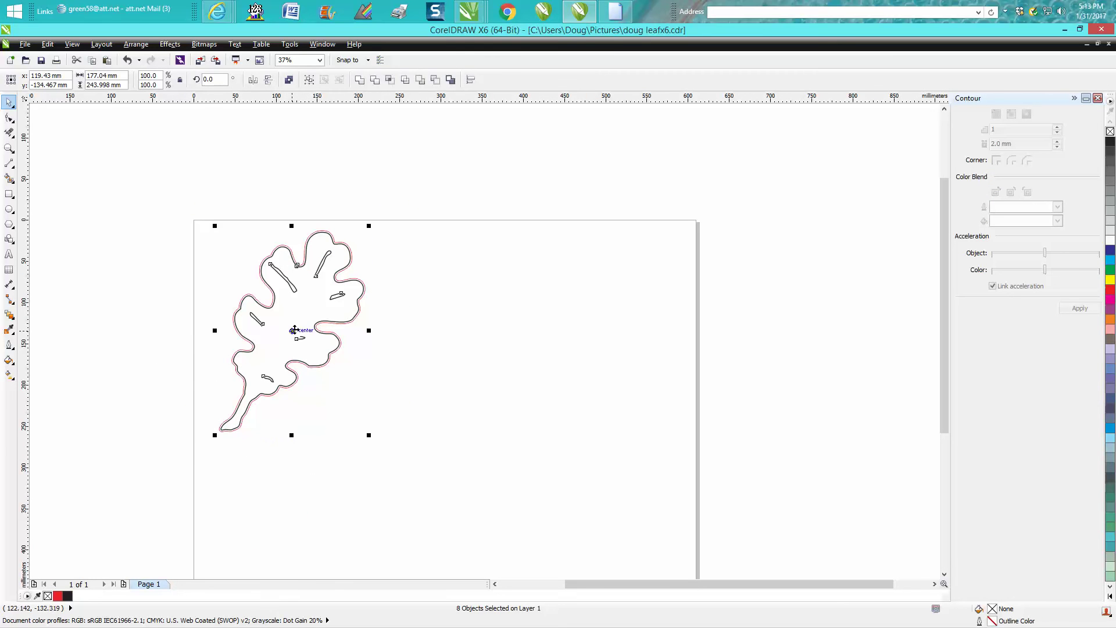
left_click(294, 328)
left_click_drag(367, 227, 438, 351)
Move the whole leaf right on the page, close the Contour docker, and zoom in.
left_click(371, 254)
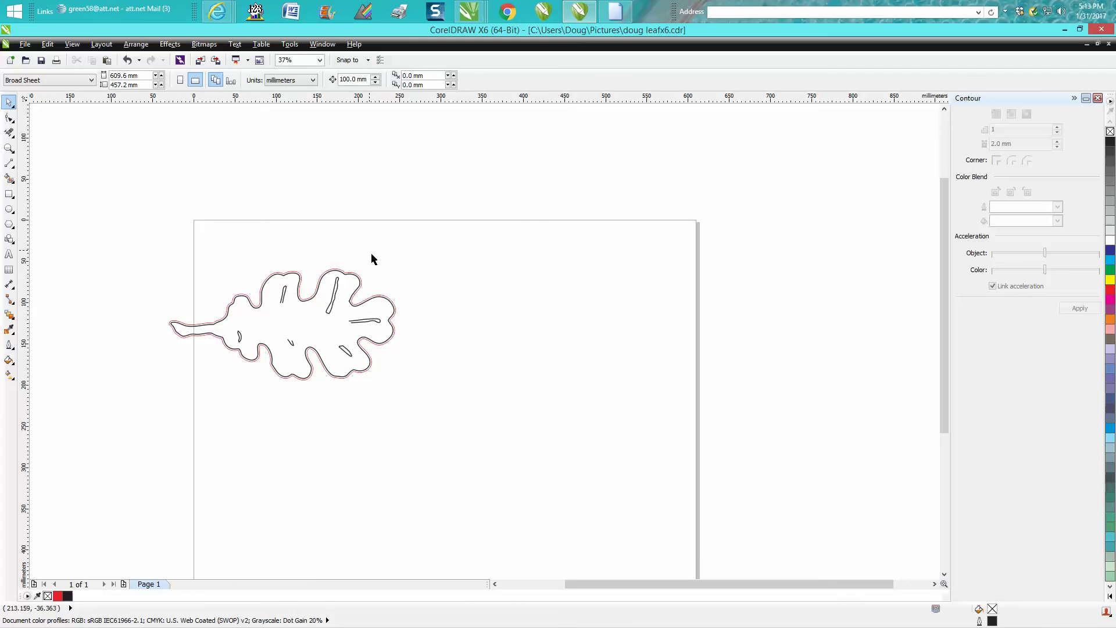
left_click_drag(140, 262, 465, 416)
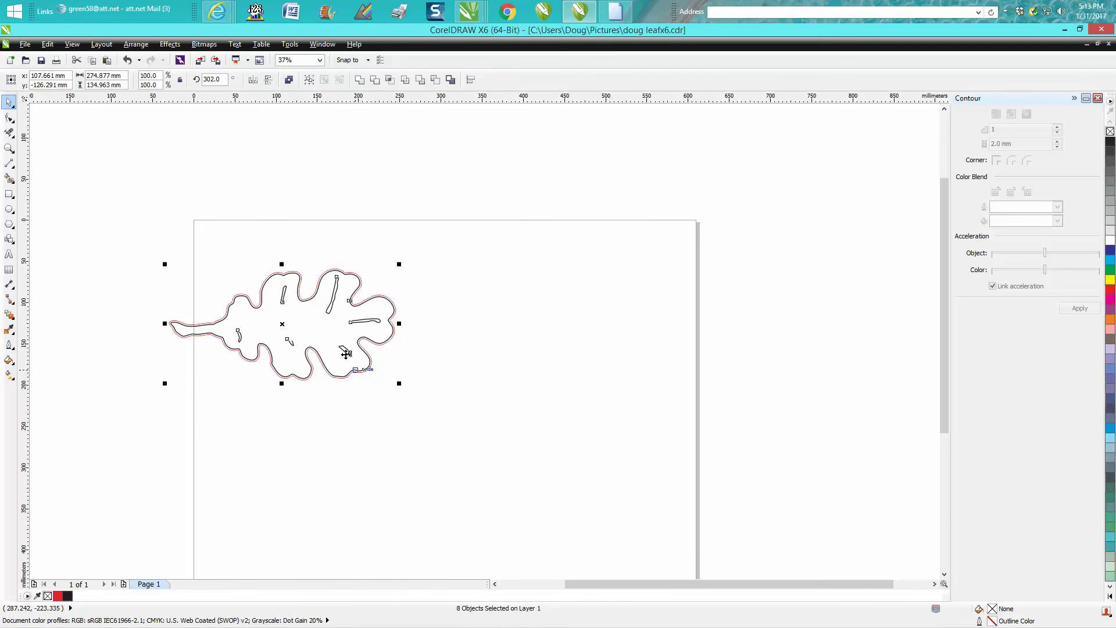
left_click_drag(291, 320, 422, 321)
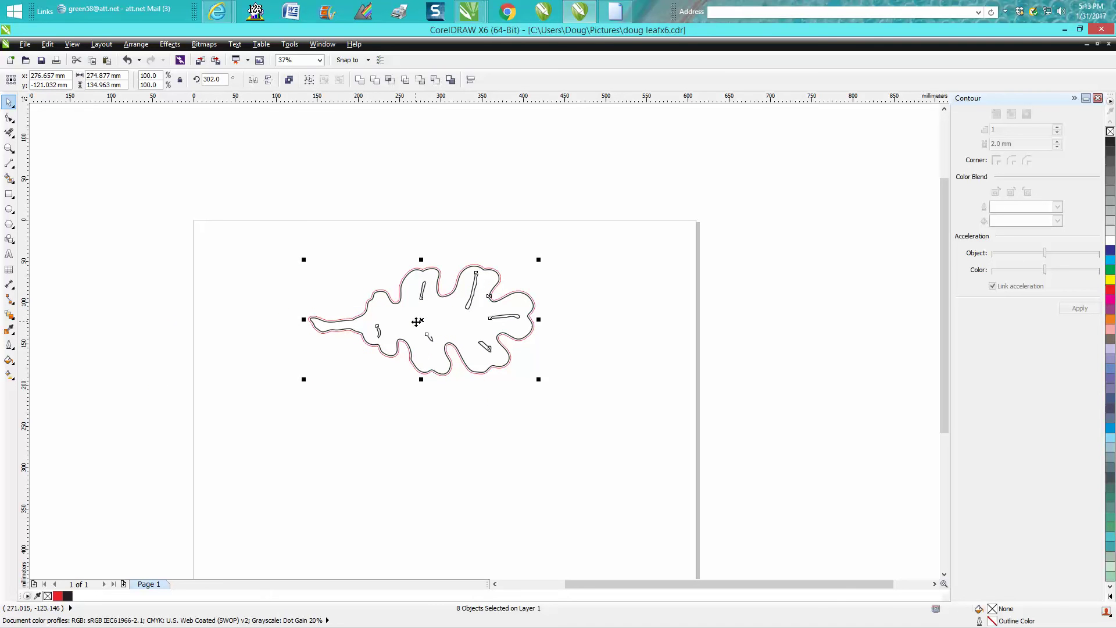
left_click(1098, 98)
left_click(8, 148)
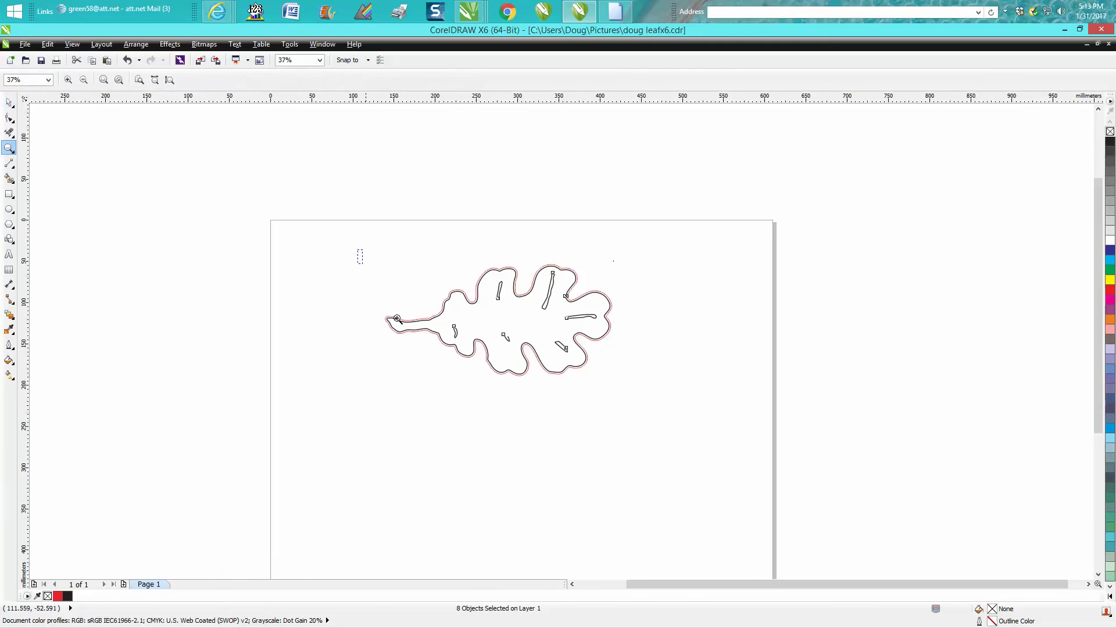
left_click_drag(397, 318, 703, 427)
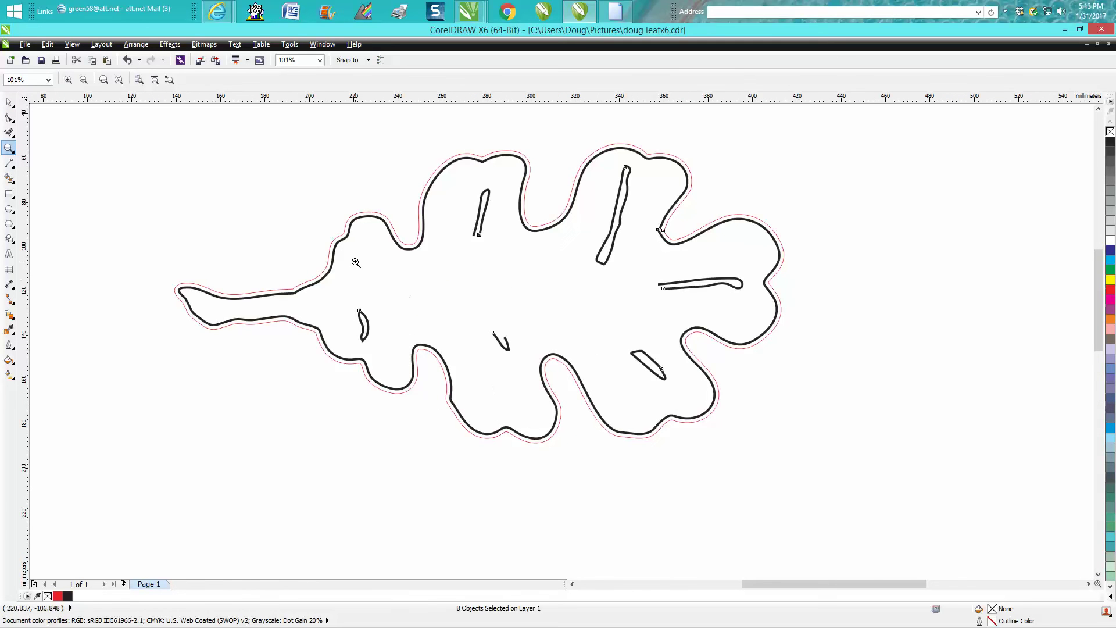